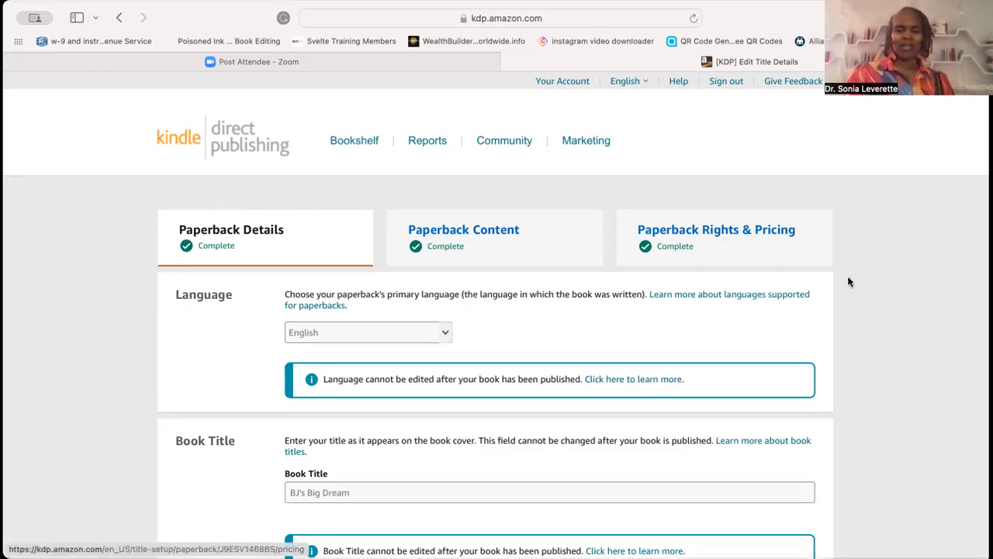
- Leave the paperback details page for the bookshelf, choosing to save and continue
click(360, 142)
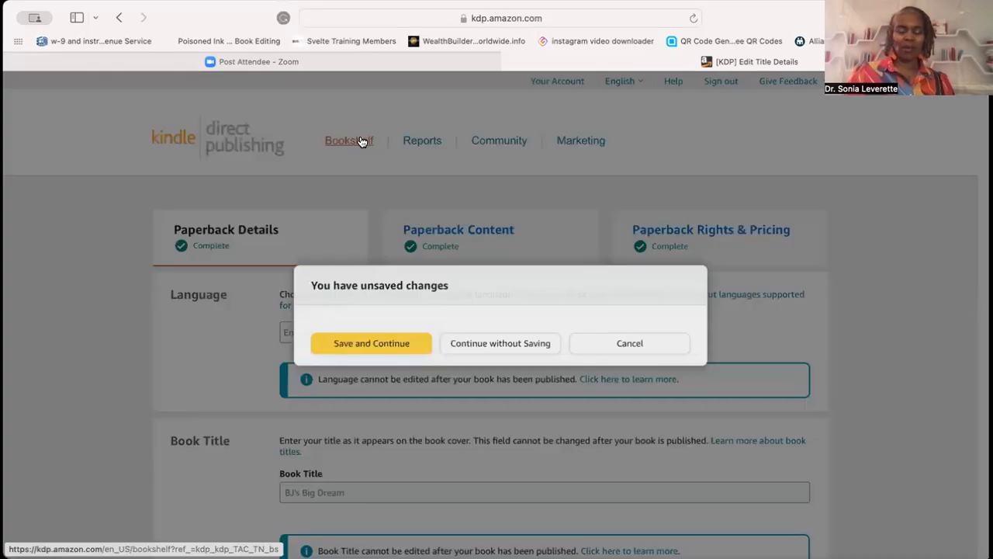
click(385, 348)
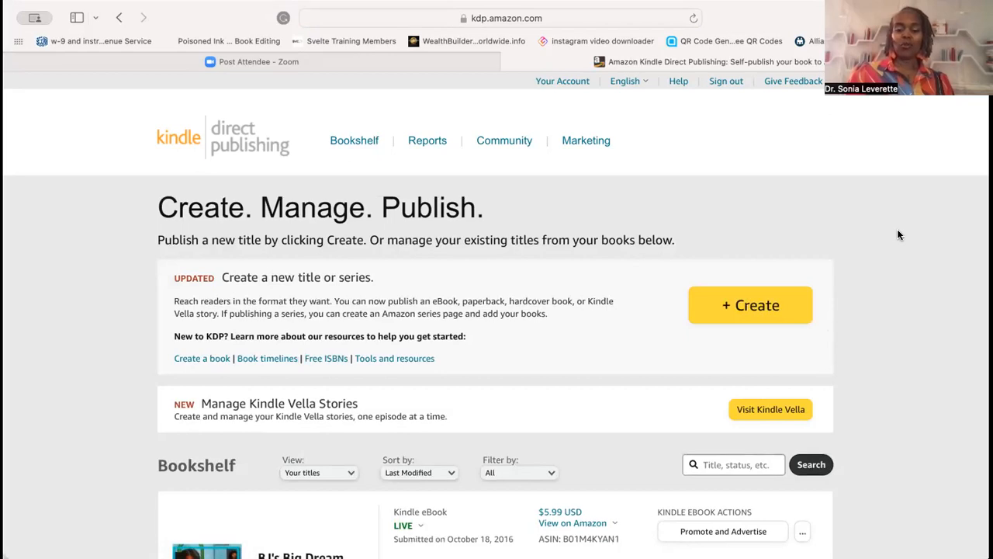
- Open the paperback details editor for BJ's Big Dream from the bookshelf
scroll(897, 233, down, 5)
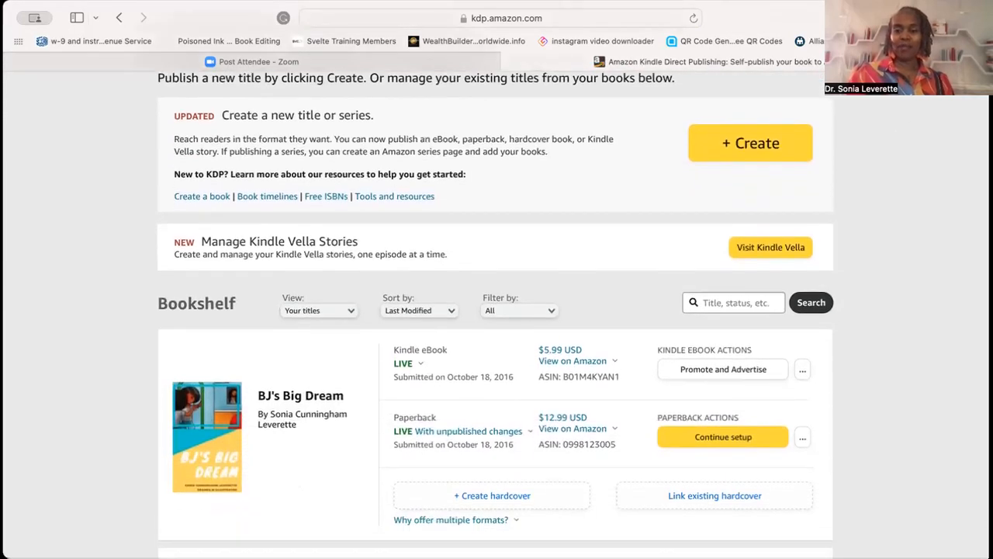
click(802, 437)
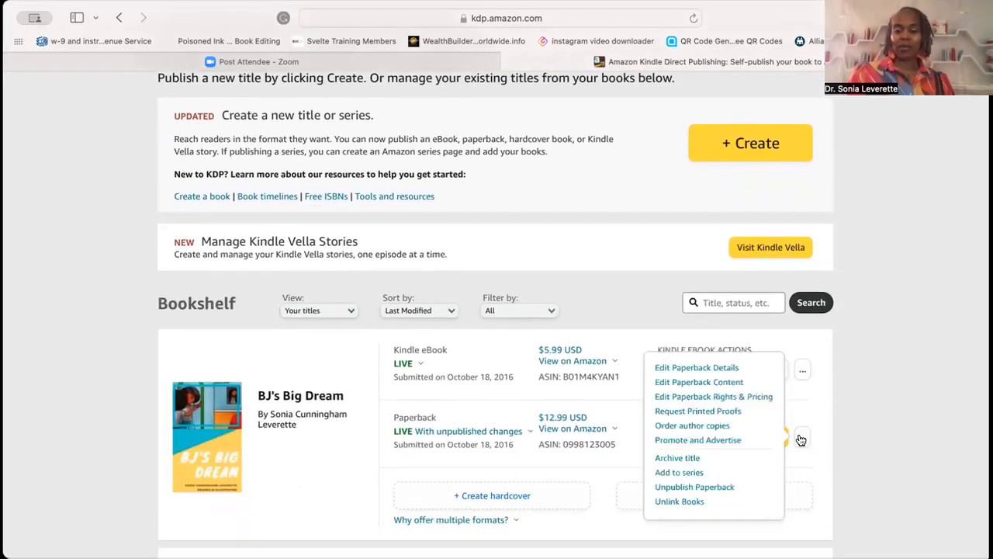
click(717, 369)
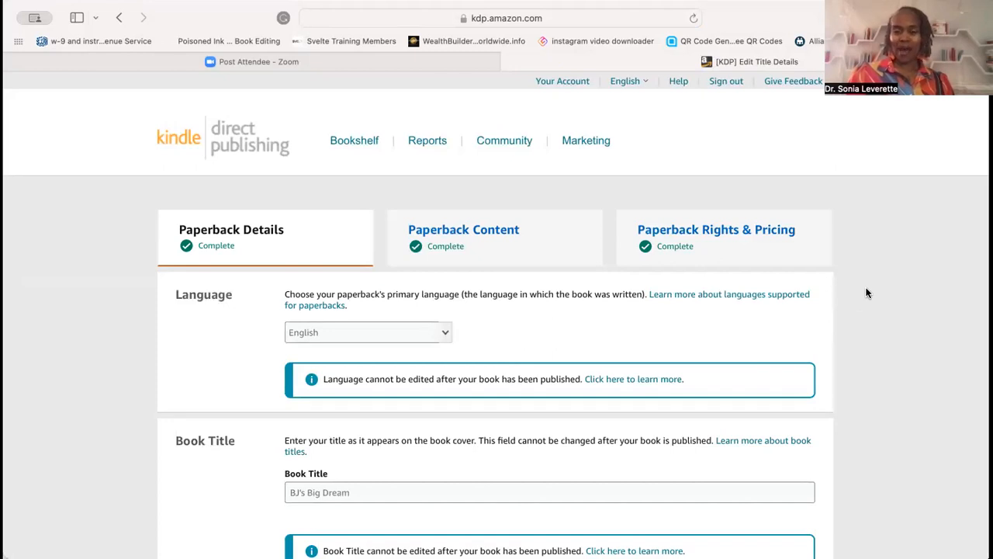
- Scroll through the paperback details form to review the title, subtitle, series, edition, author and contributor fields
scroll(868, 292, down, 5)
scroll(680, 238, down, 2)
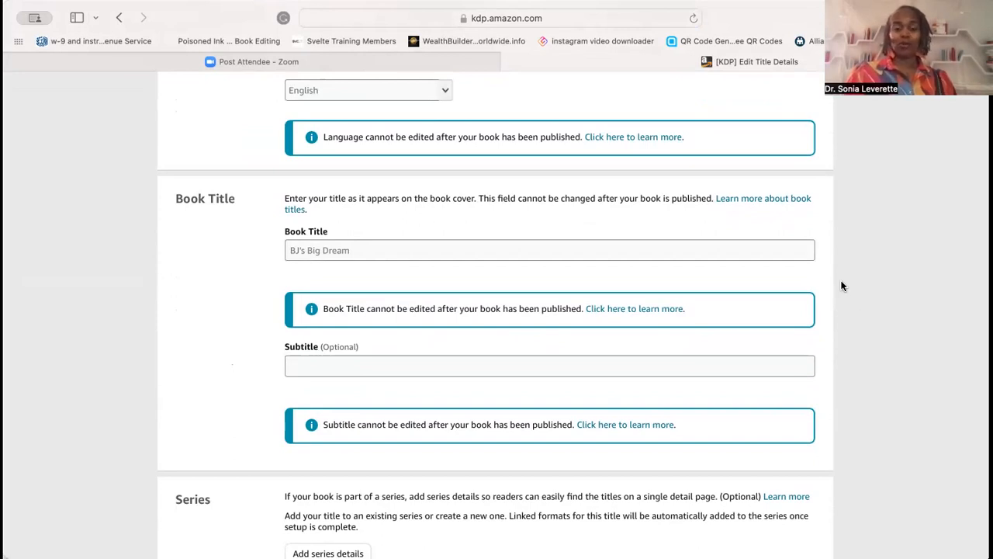
scroll(842, 286, down, 4)
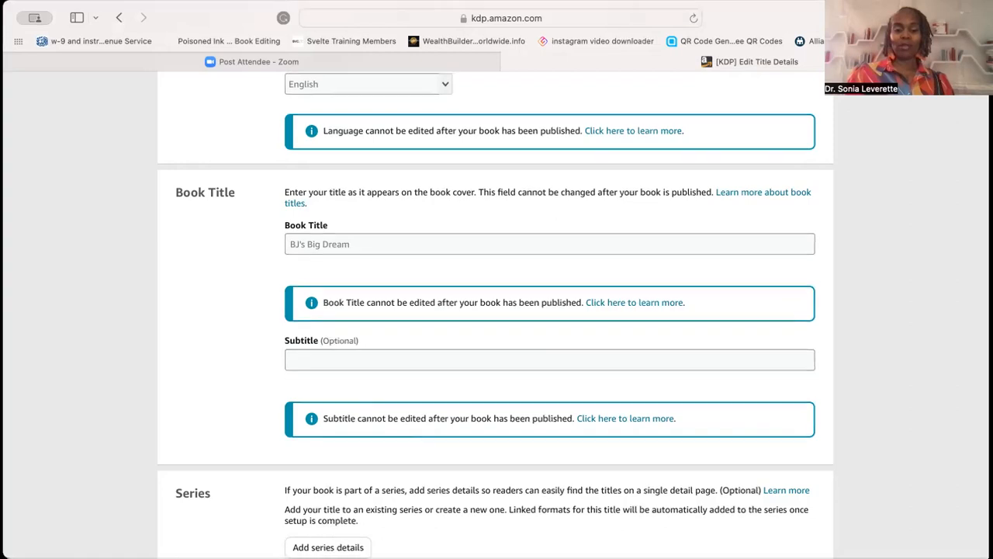
scroll(842, 286, down, 3)
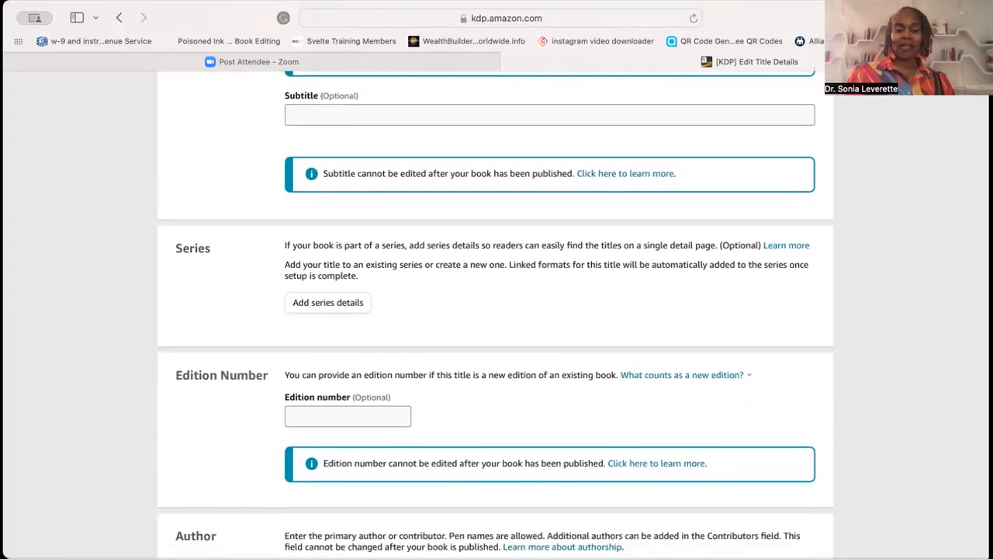
mouse_move(415, 116)
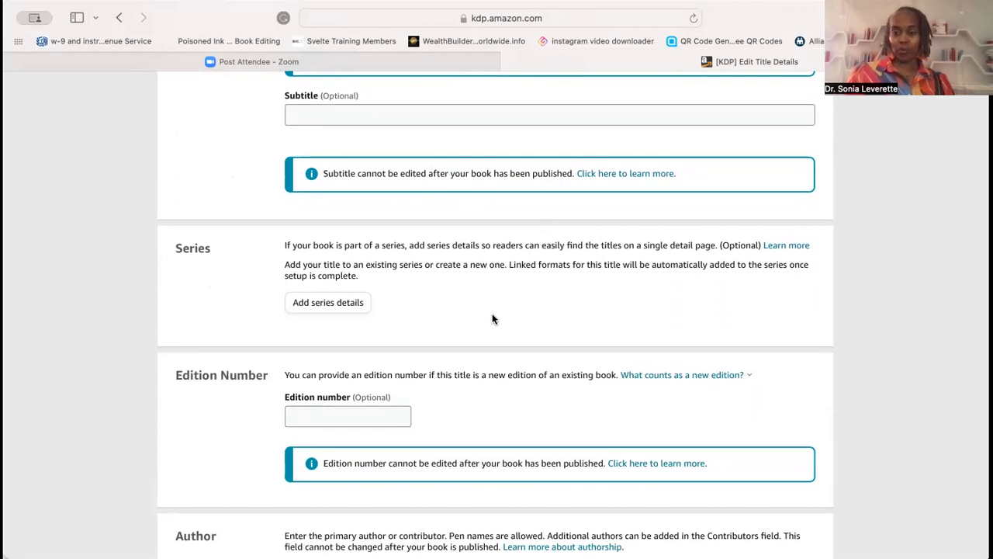
scroll(492, 319, down, 5)
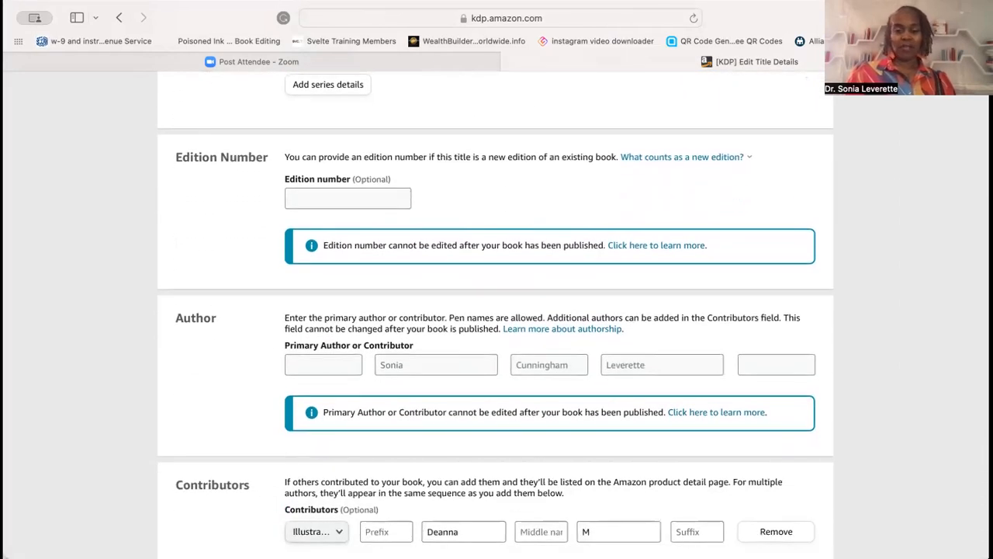
scroll(495, 309, down, 3)
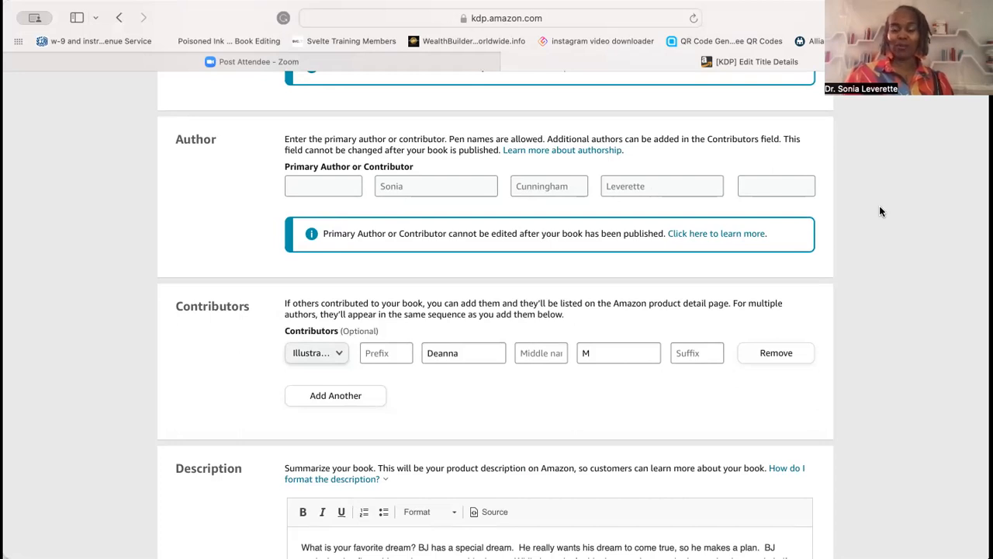
scroll(880, 225, down, 4)
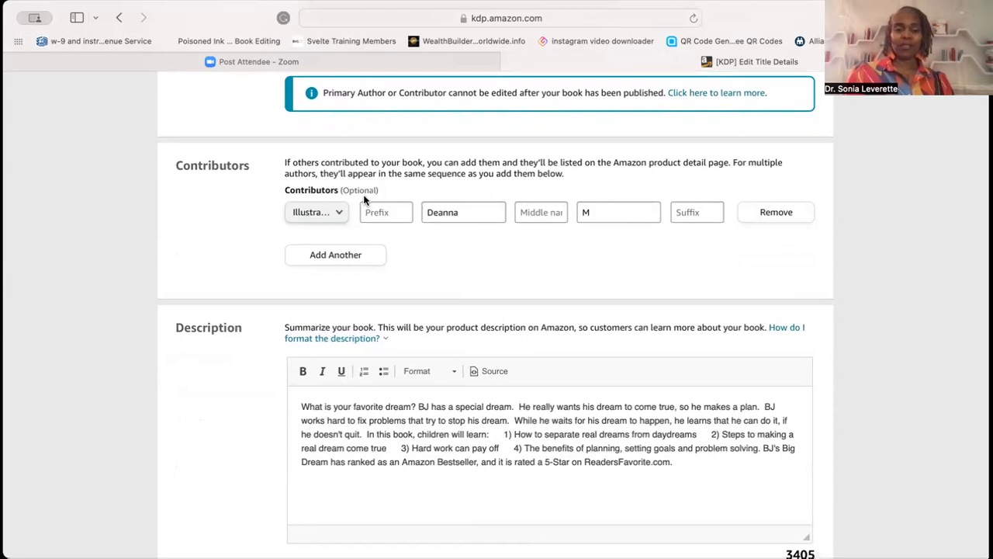
- Open the contributor role list to examine the available roles for the illustrator entry
click(338, 213)
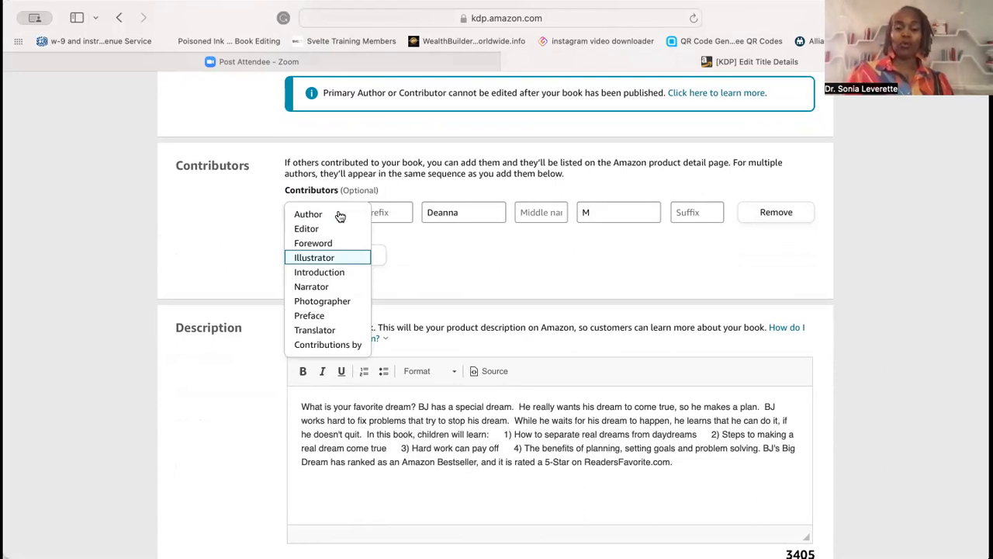
click(448, 190)
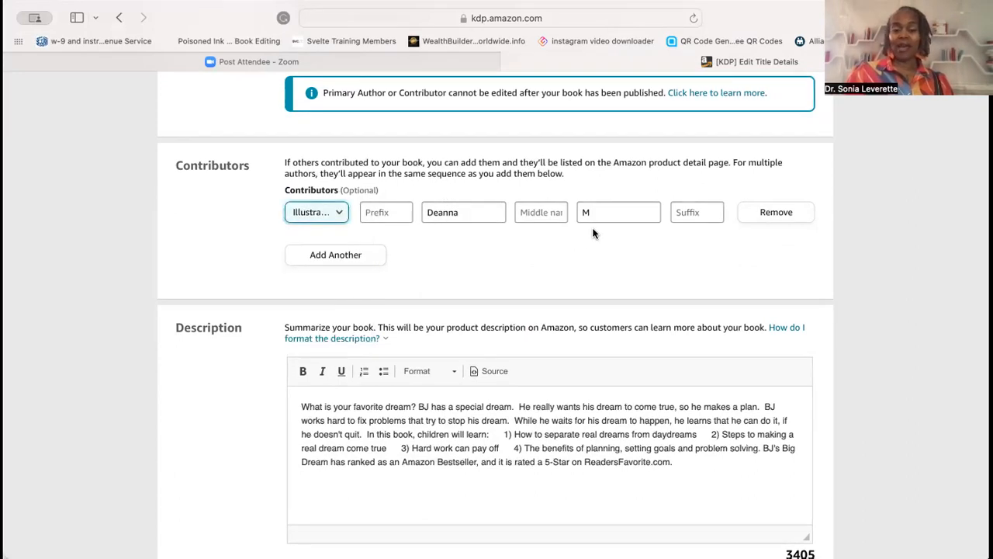
click(535, 264)
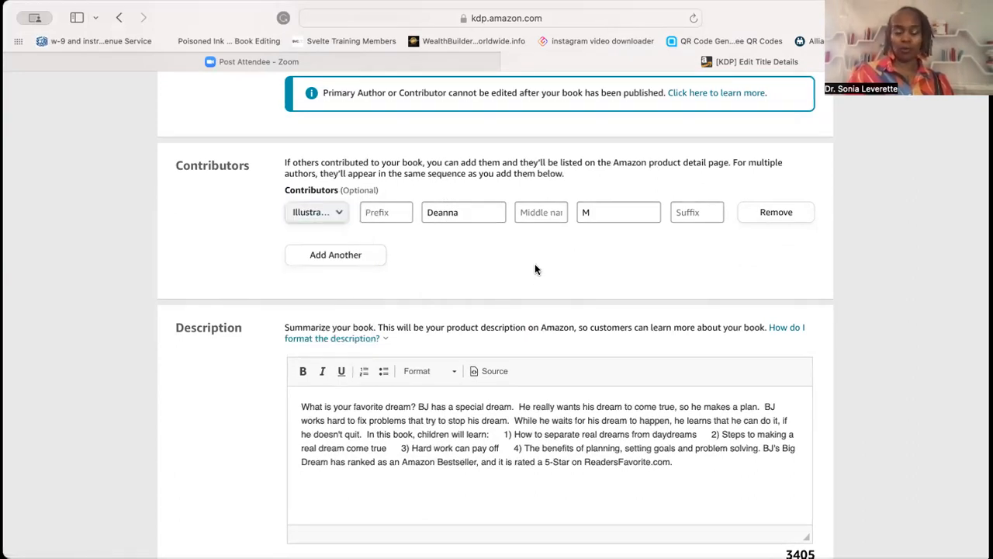
- Review the description, publishing rights and primary audience sections of the form
scroll(534, 265, down, 5)
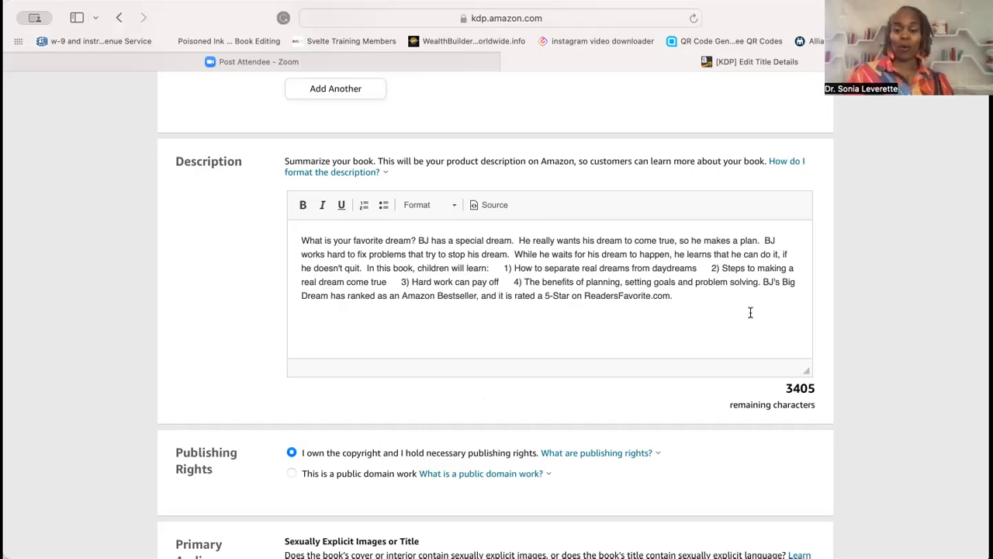
click(702, 303)
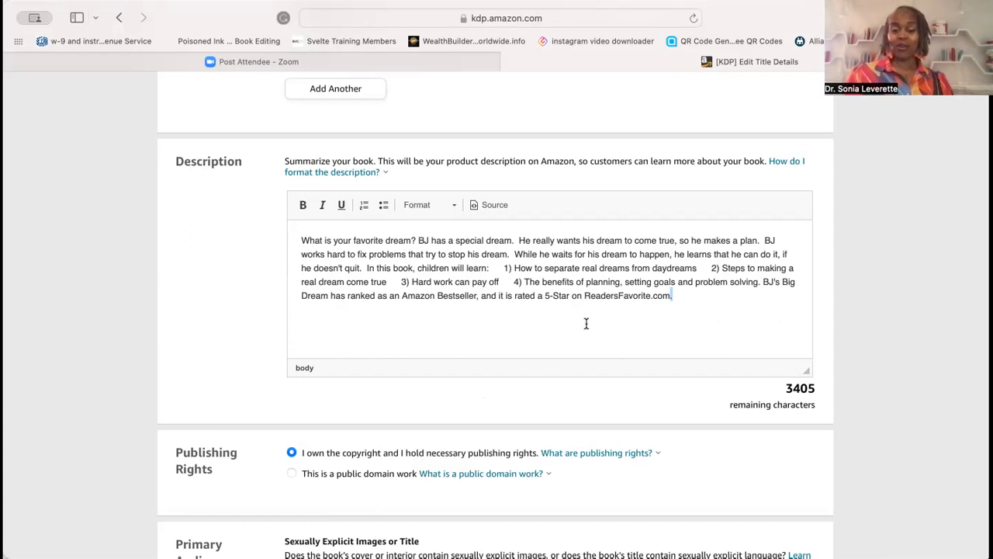
scroll(890, 303, down, 5)
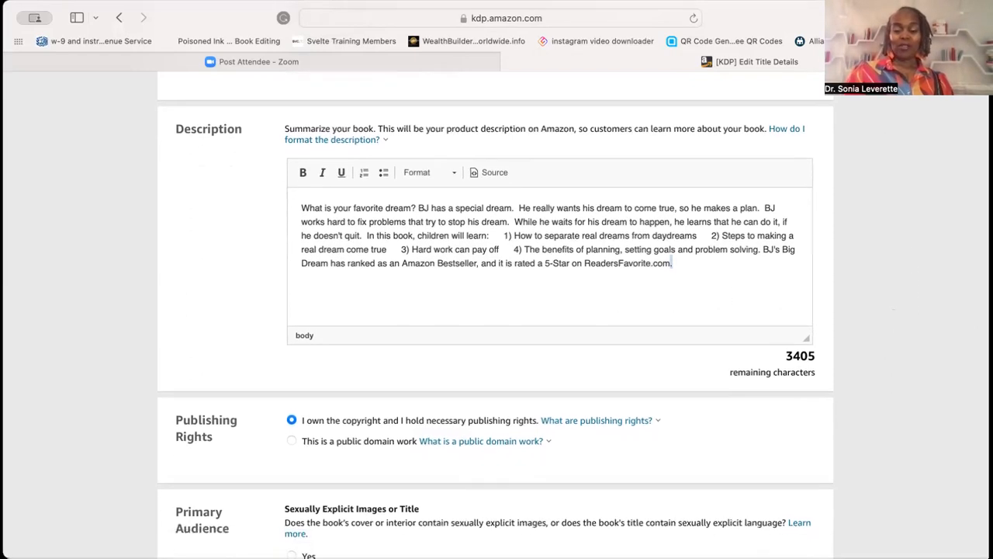
scroll(799, 281, down, 1)
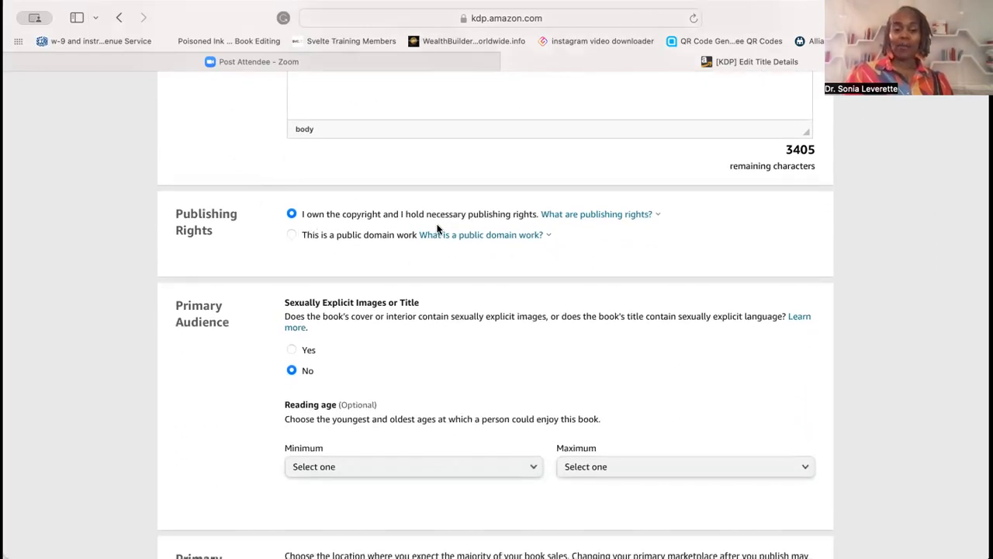
click(539, 233)
click(523, 224)
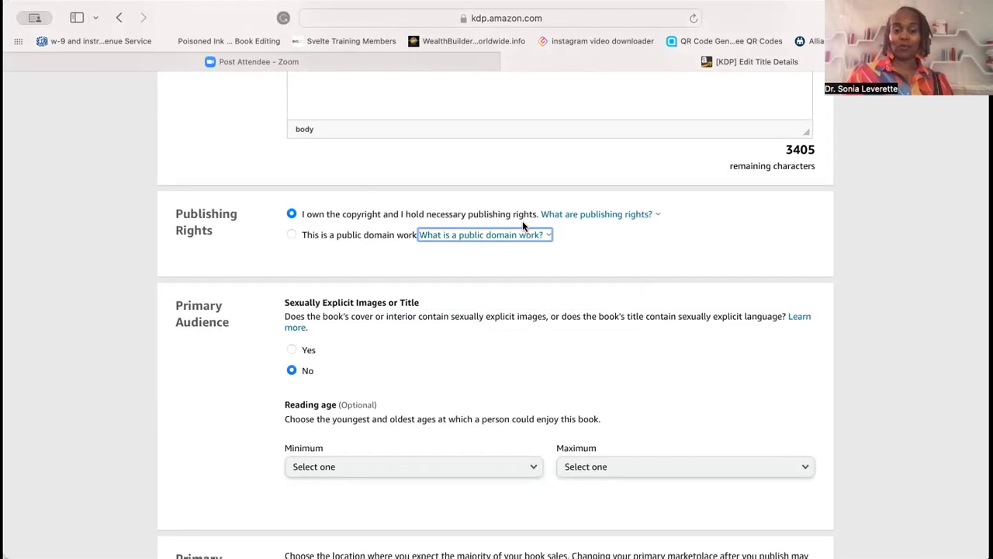
scroll(639, 245, down, 5)
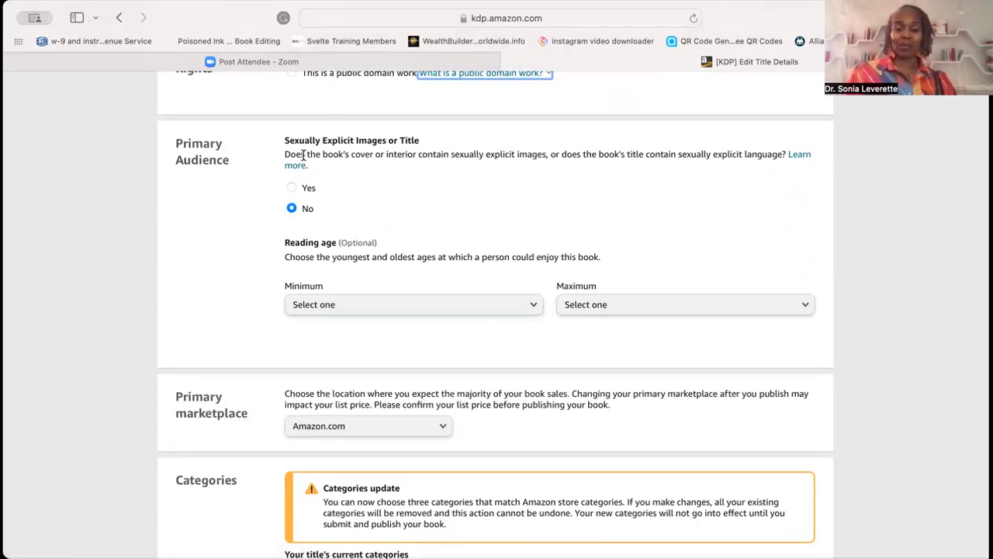
click(563, 215)
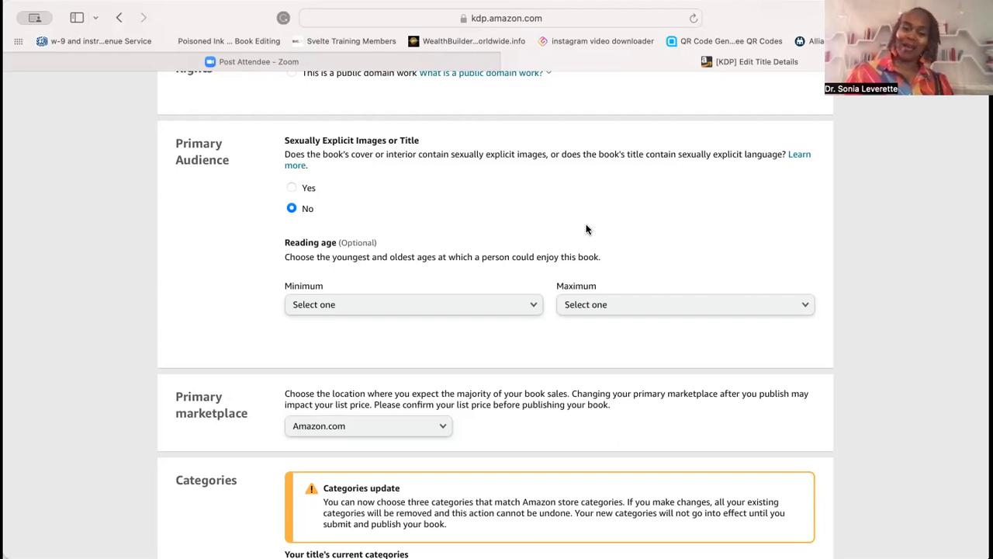
scroll(585, 229, down, 5)
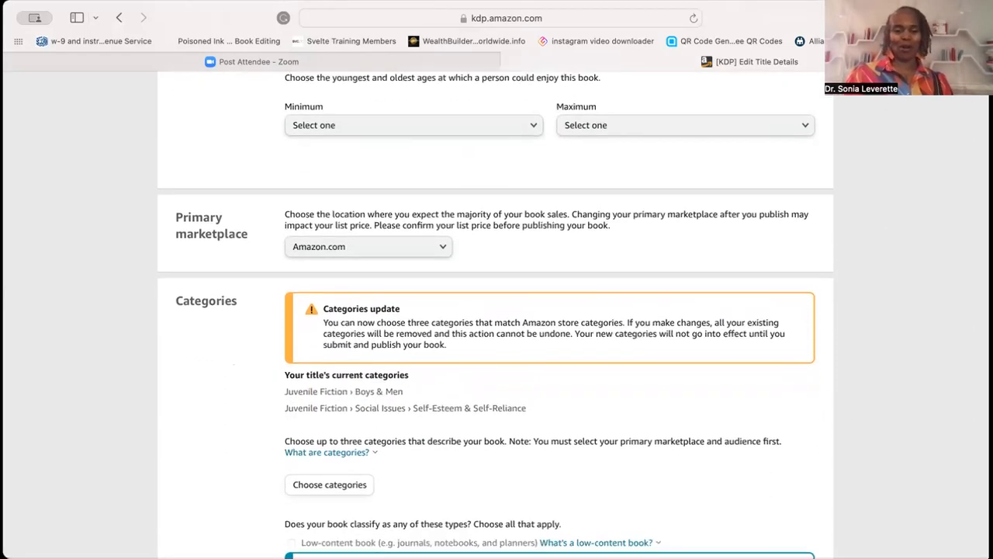
- Browse the primary marketplace options
click(441, 237)
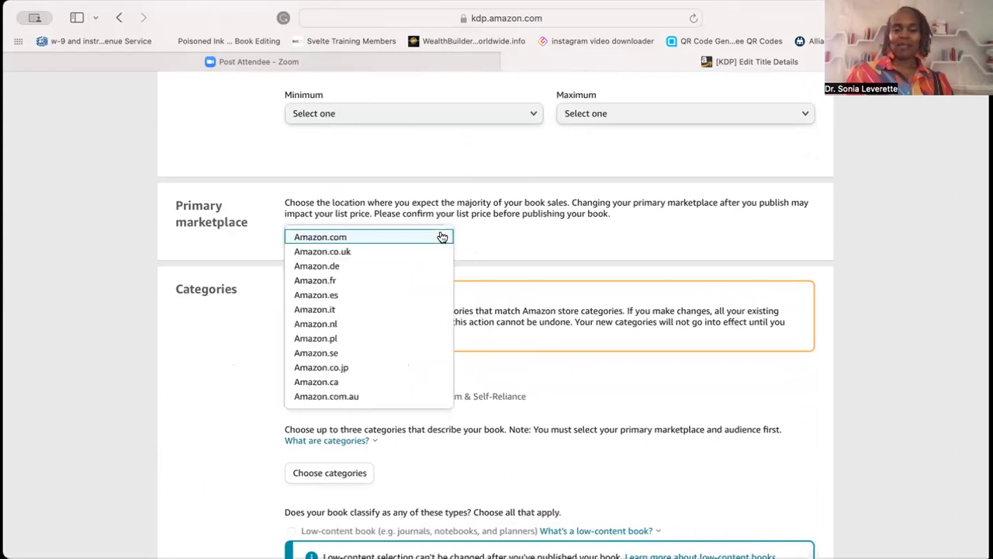
click(478, 232)
key(Down)
key(Down)
click(437, 235)
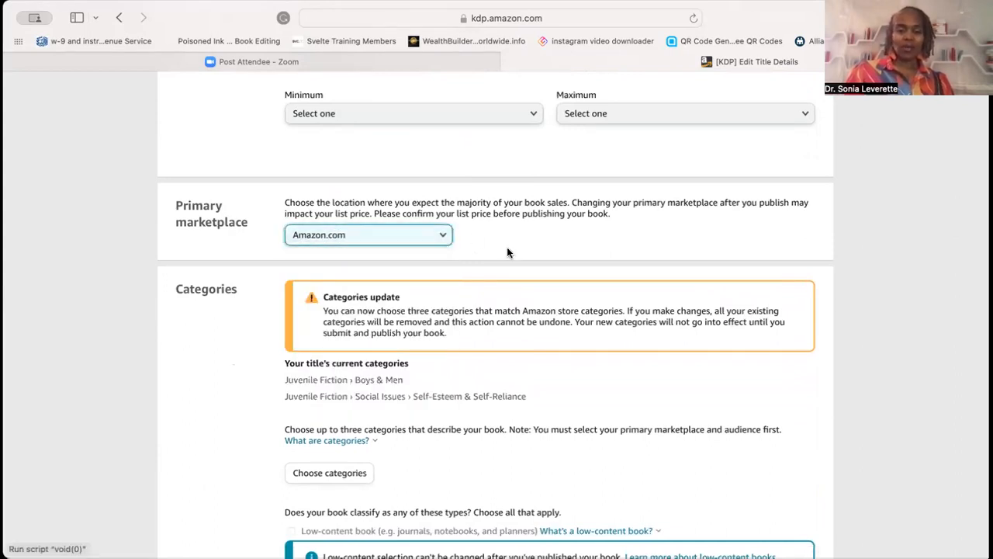
- Open the category chooser and select Children's Books with the Growing Up & Facts of Life subcategory
scroll(522, 262, down, 5)
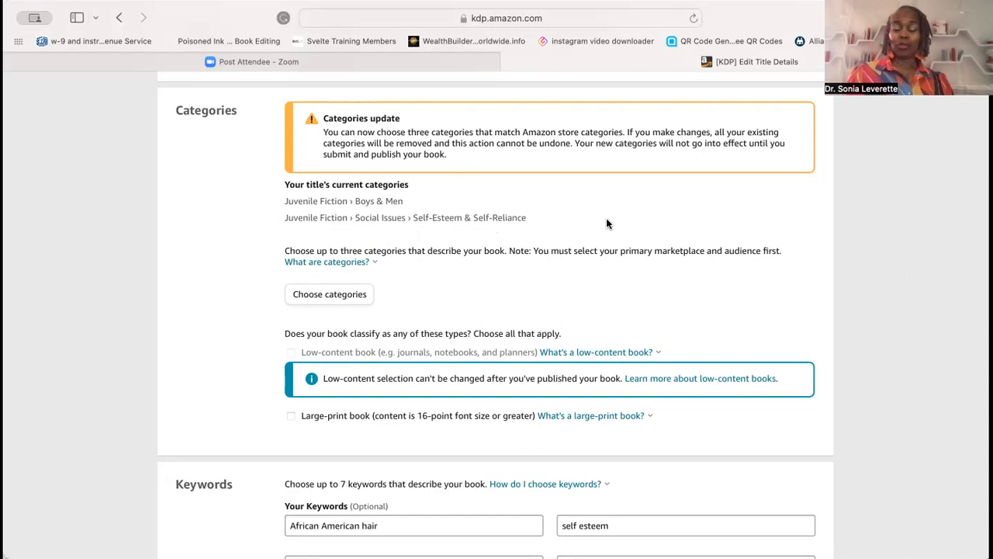
click(329, 297)
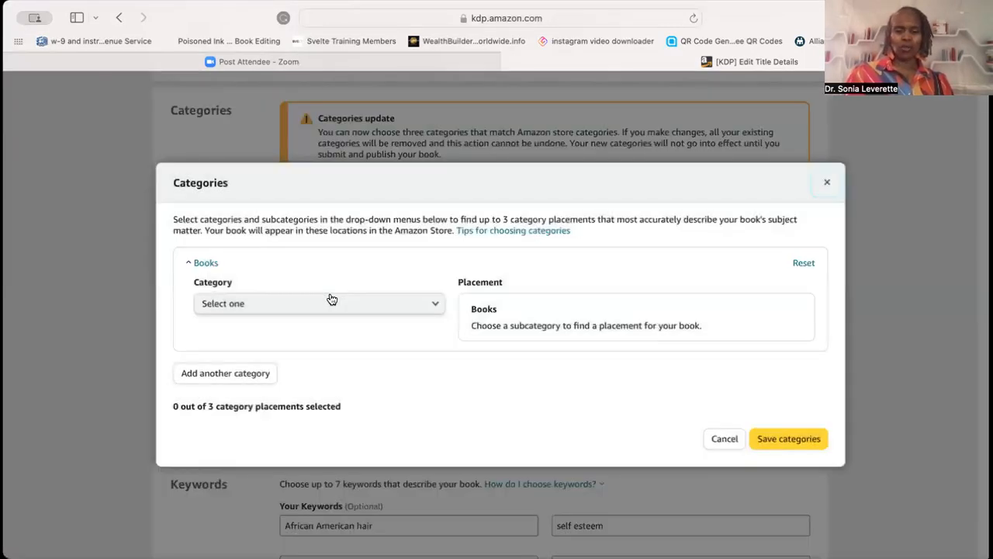
click(394, 304)
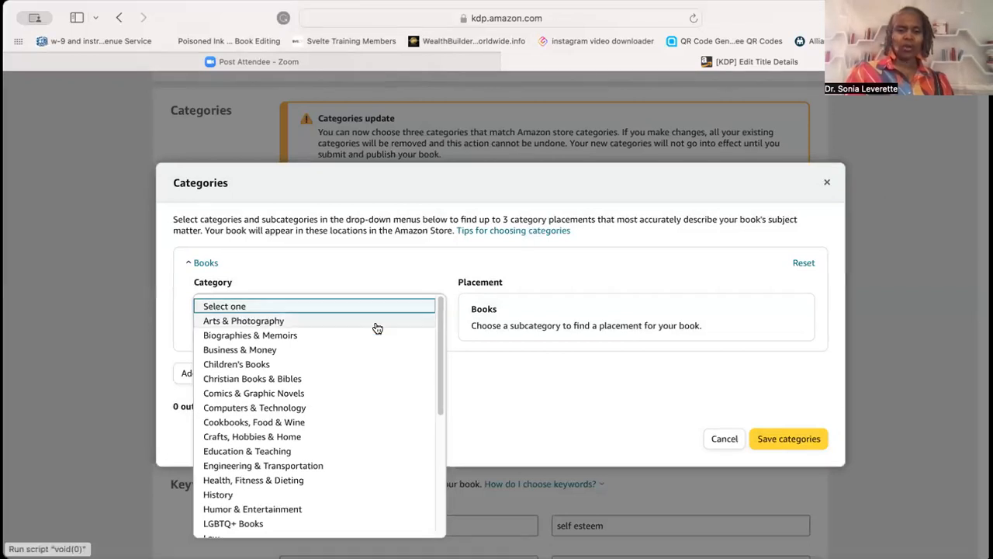
click(358, 368)
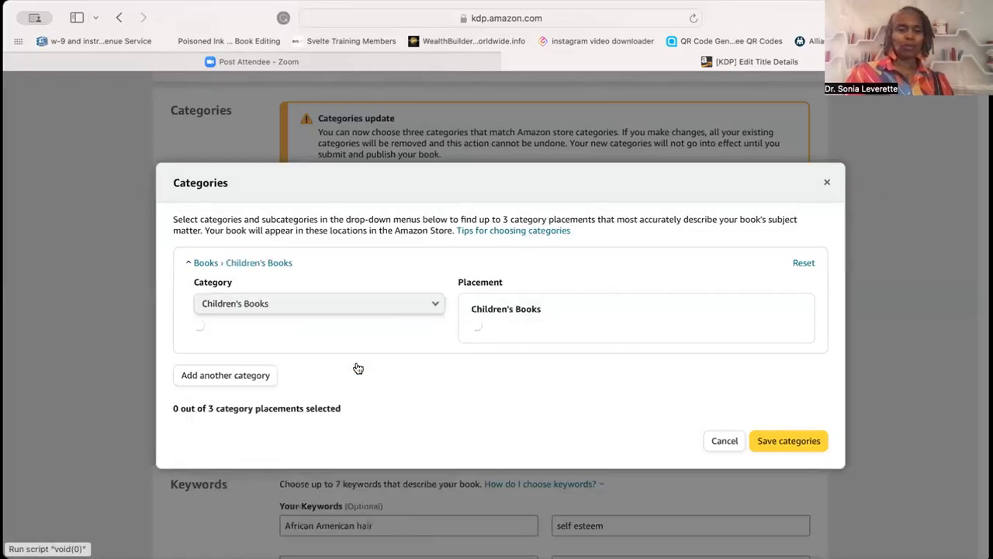
click(415, 349)
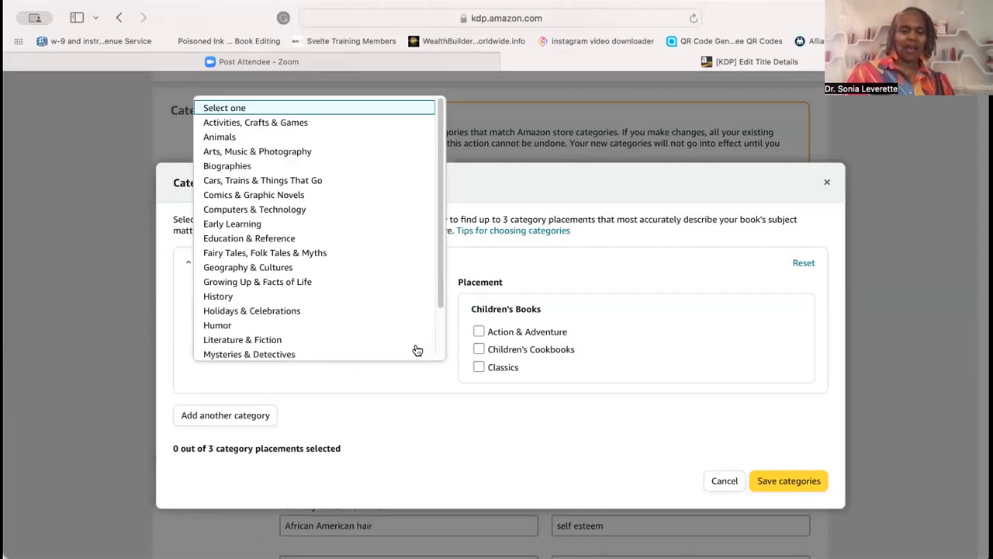
scroll(439, 219, down, 1)
scroll(440, 229, down, 3)
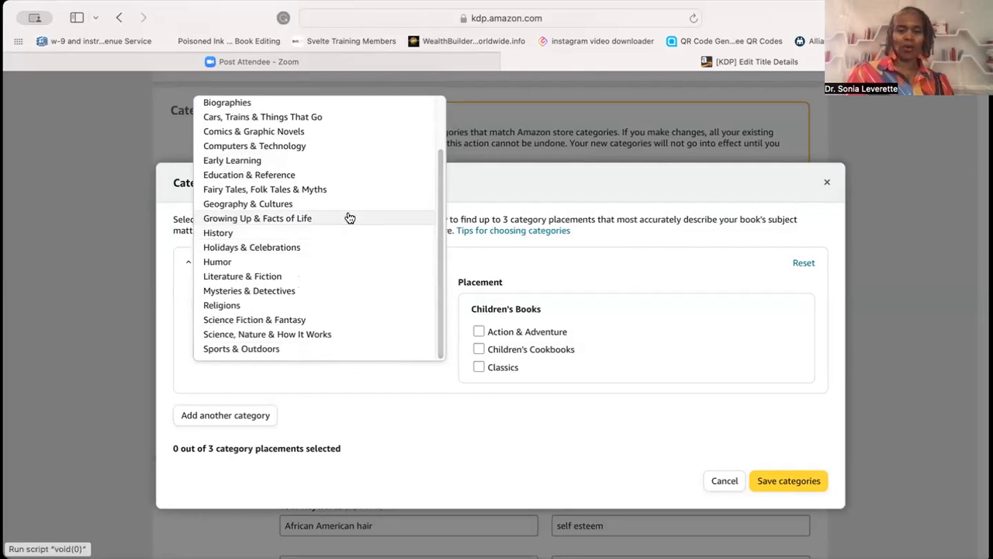
click(349, 218)
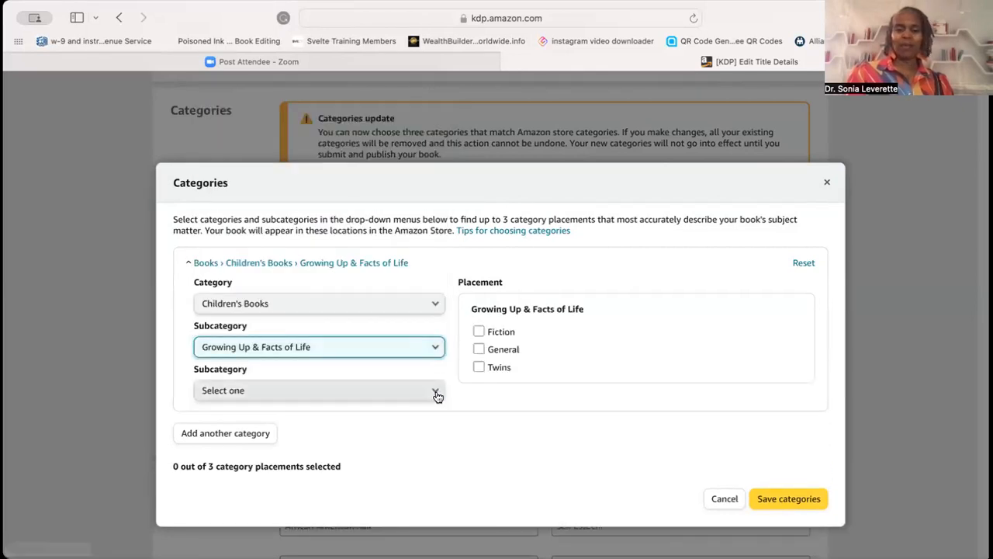
- Add the Fiction placement under Growing Up & Facts of Life
click(434, 390)
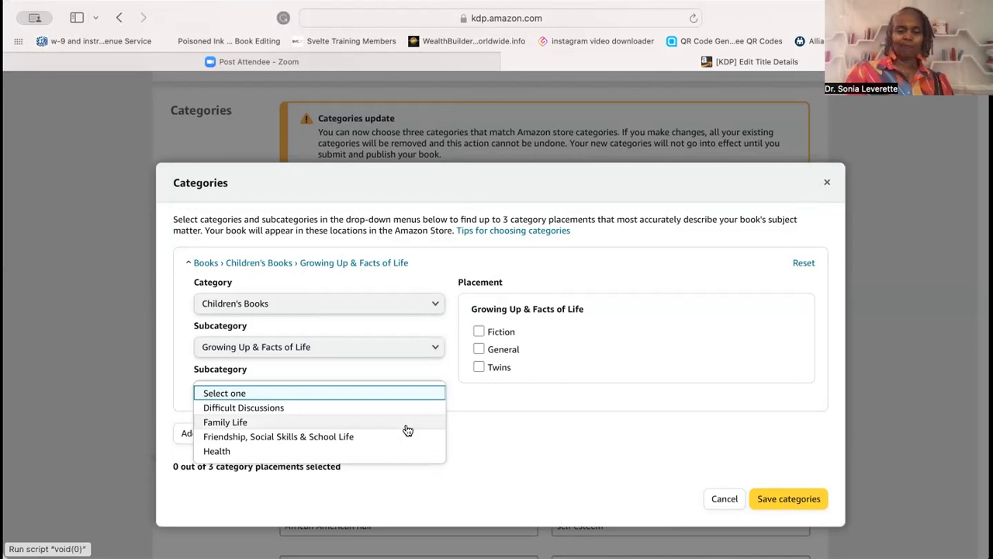
click(434, 374)
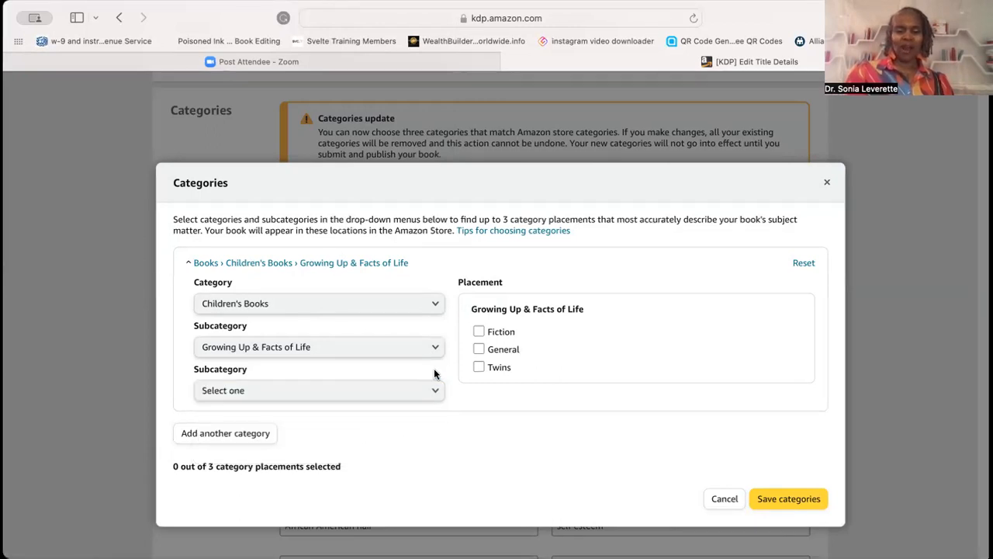
click(479, 332)
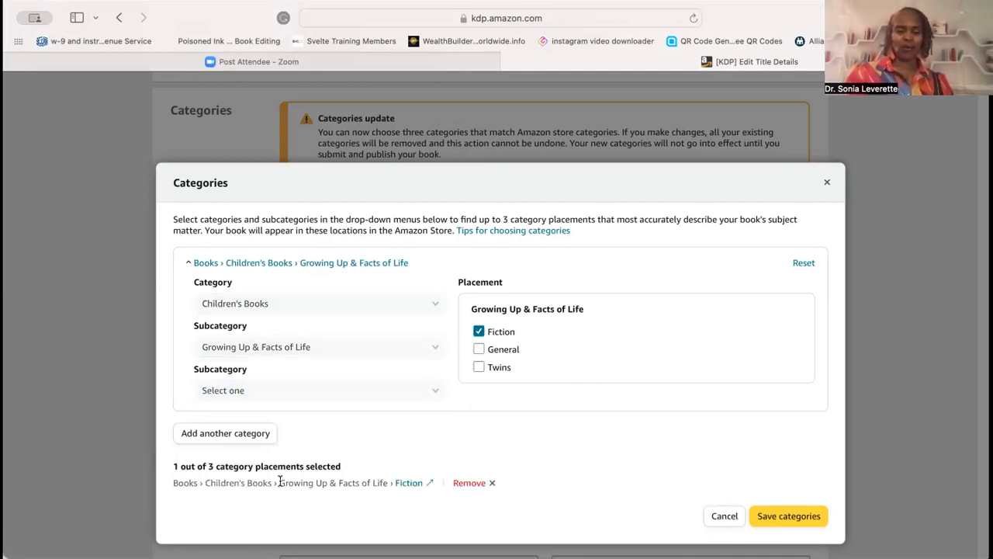
- Add a second category under Children's Books › Growing Up & Facts of Life › Friendship, Social Skills & School Life with the Inspirational & Personal Growth placement
click(225, 433)
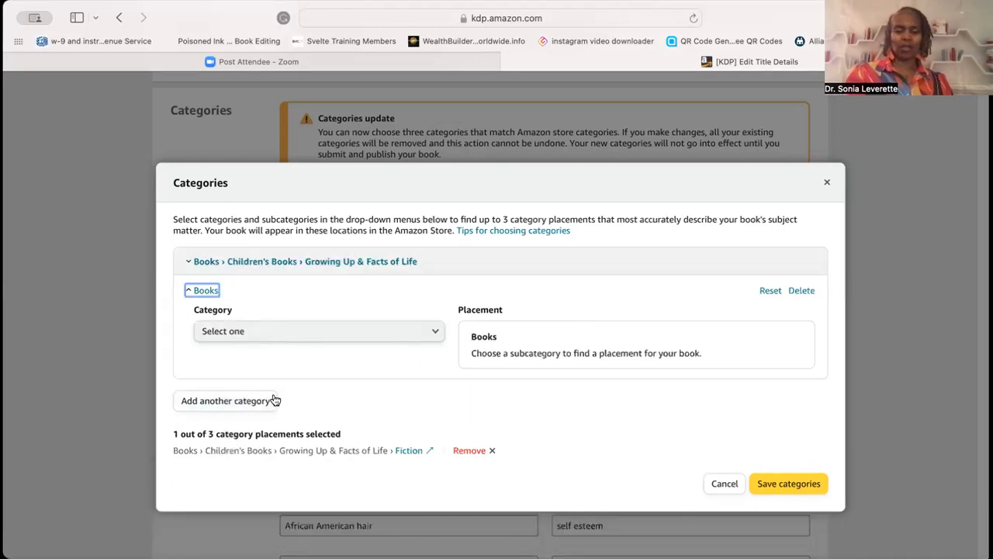
click(384, 331)
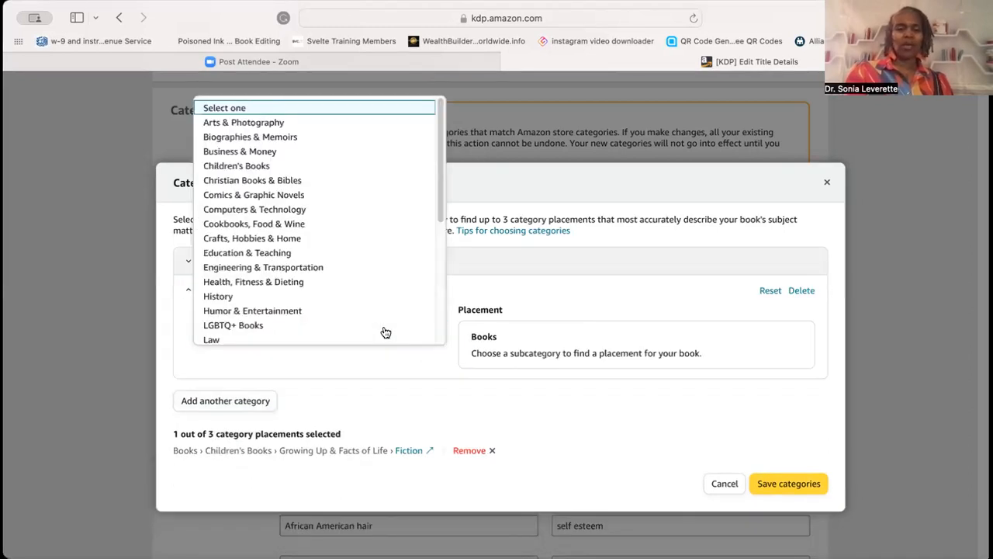
click(368, 171)
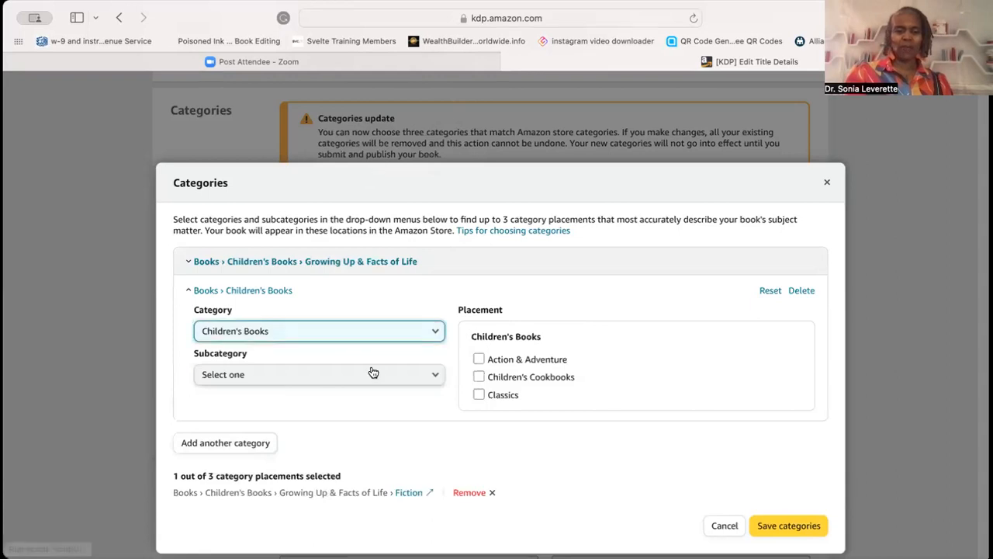
click(384, 376)
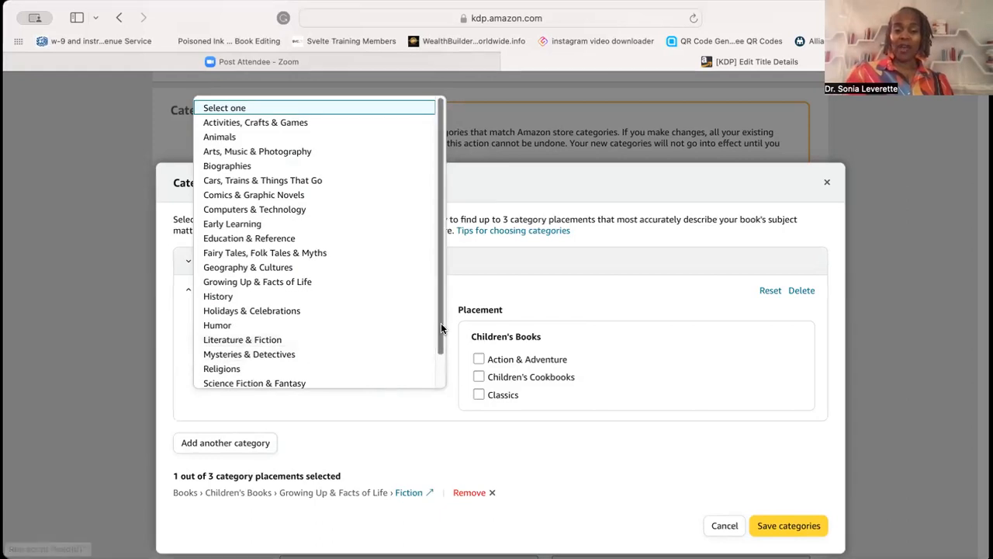
drag(441, 326, 441, 366)
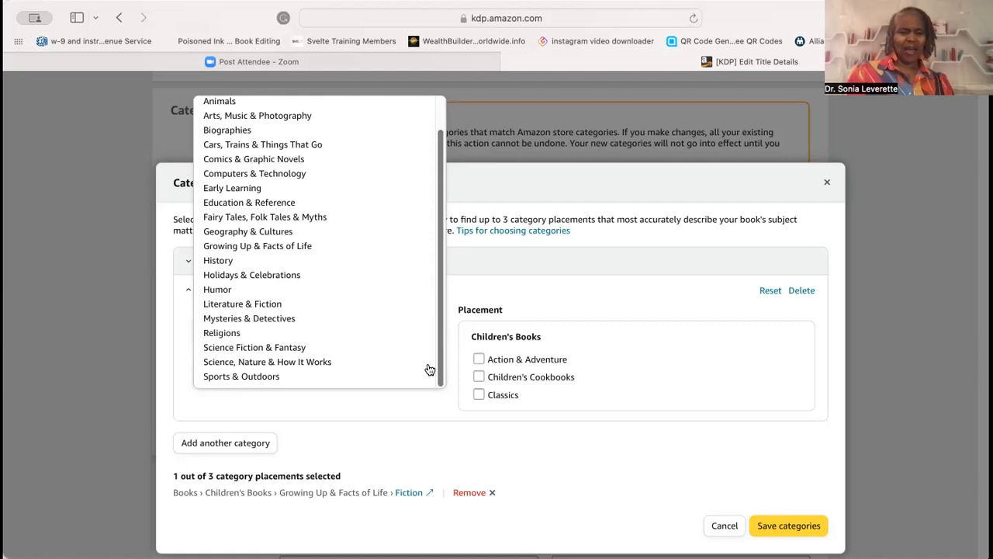
click(376, 252)
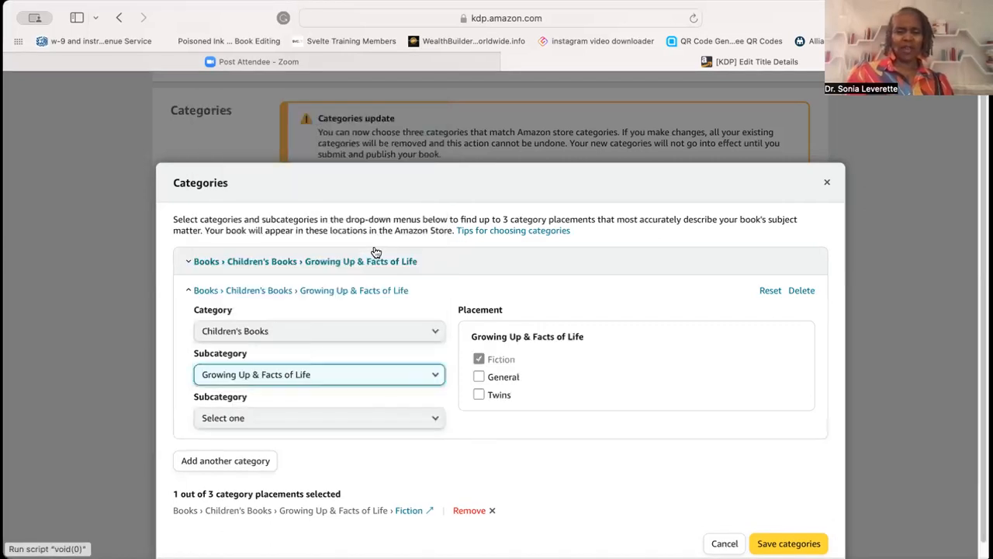
click(431, 419)
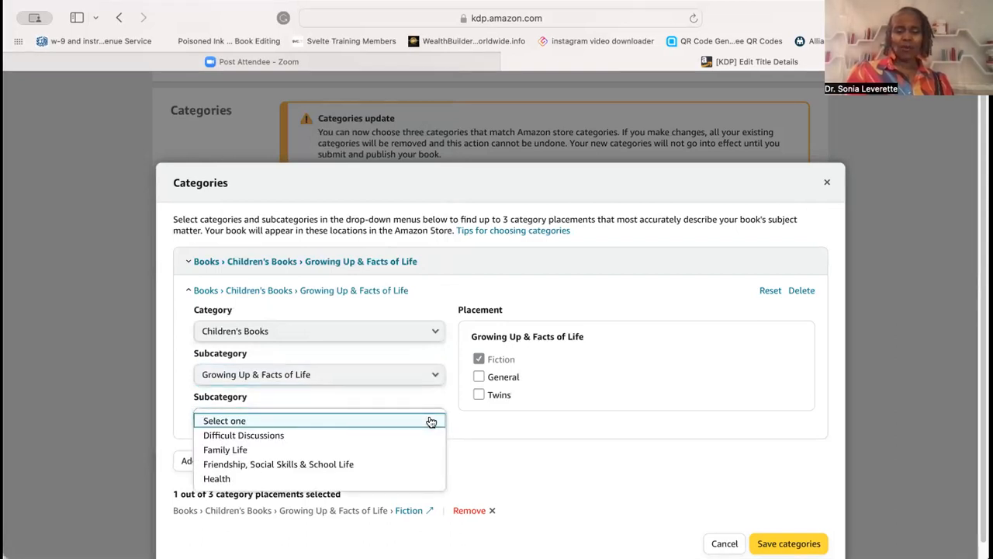
click(405, 466)
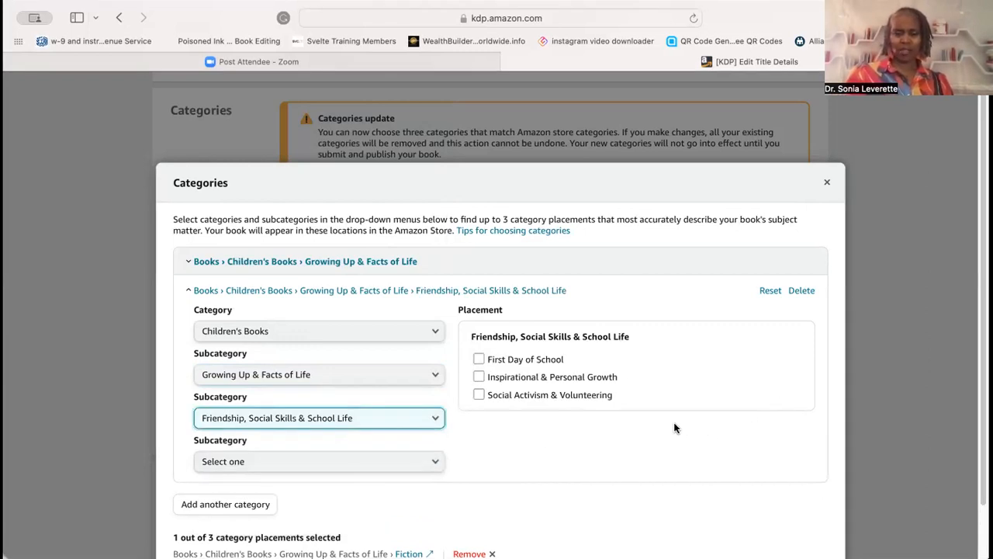
click(581, 400)
click(581, 399)
click(479, 377)
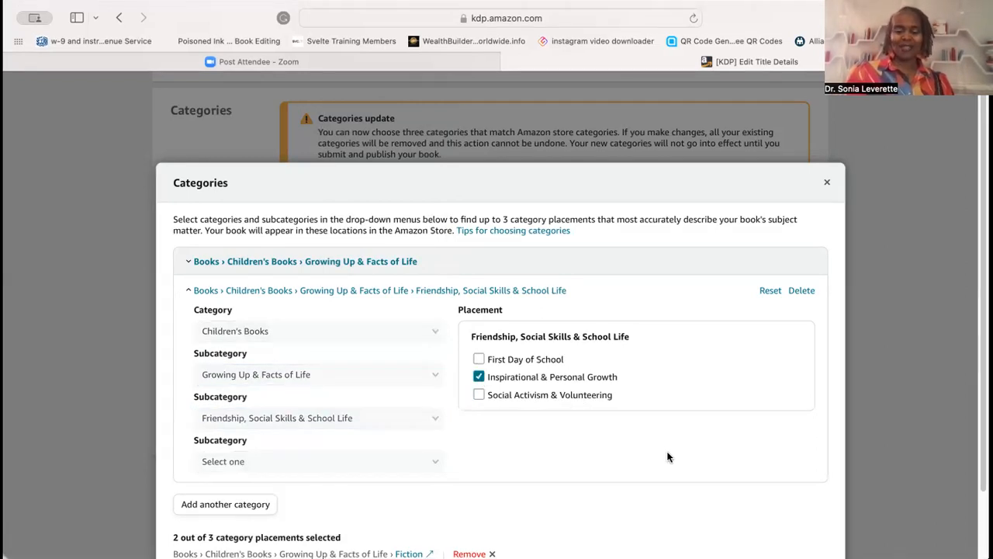
- Add a third category under Children's Books › Animals › Bears with the Fiction placement
scroll(667, 458, down, 3)
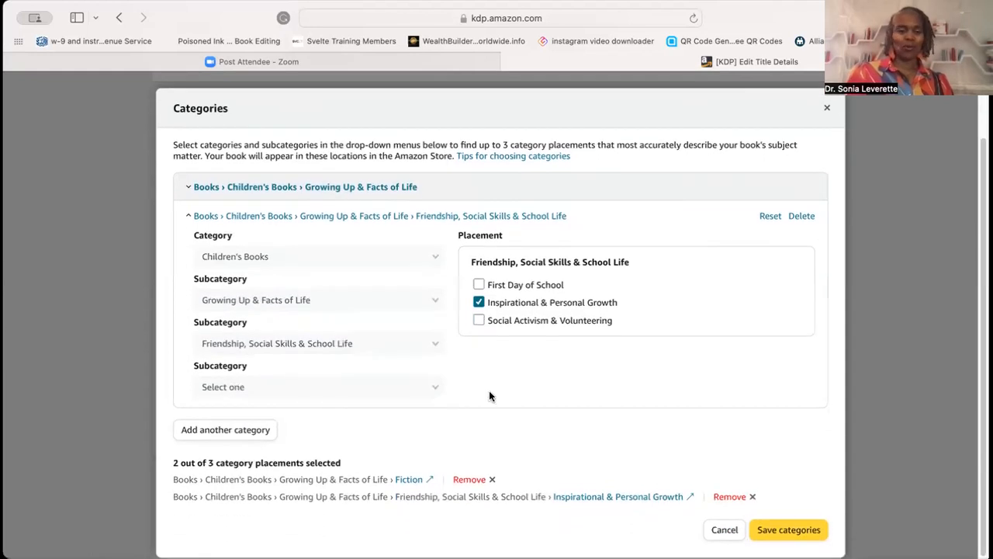
click(233, 431)
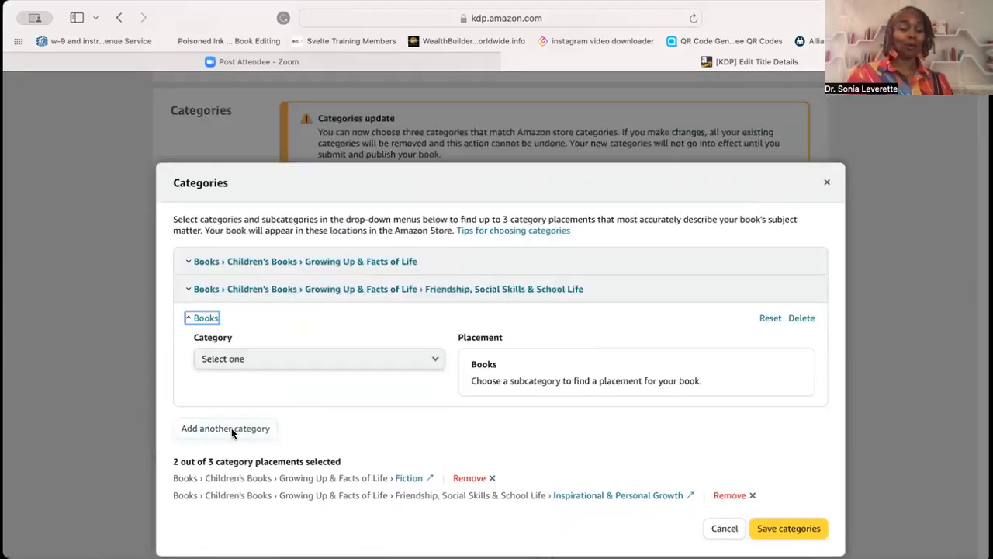
click(428, 357)
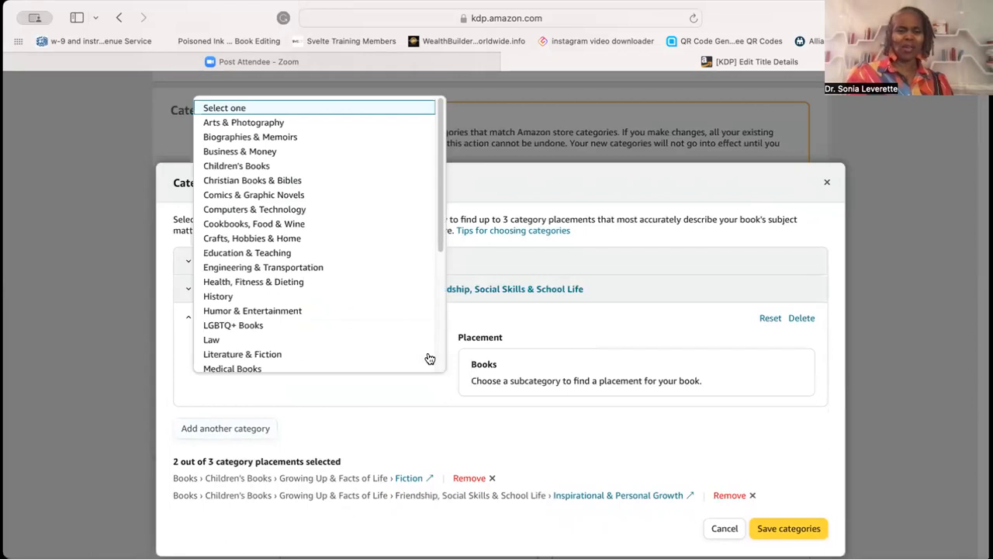
click(395, 173)
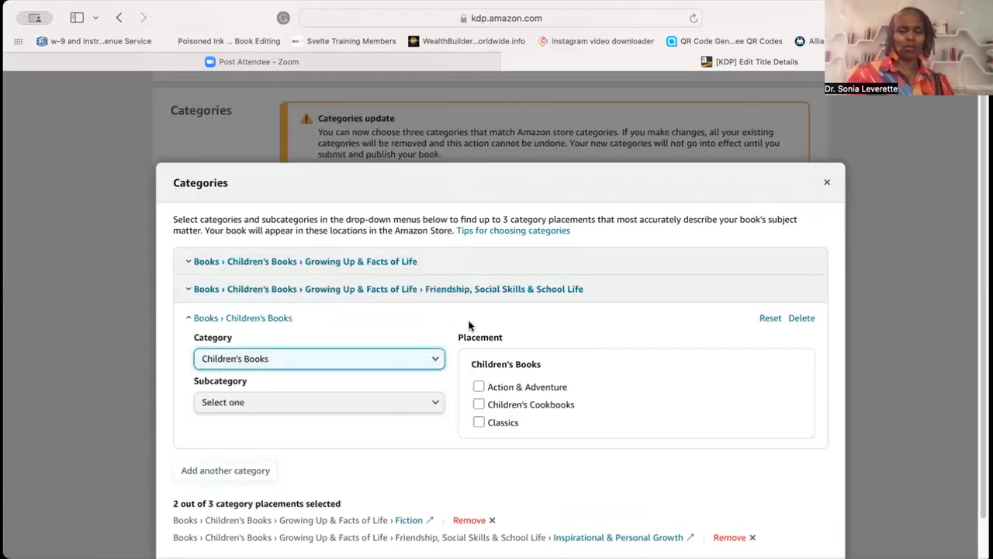
click(434, 401)
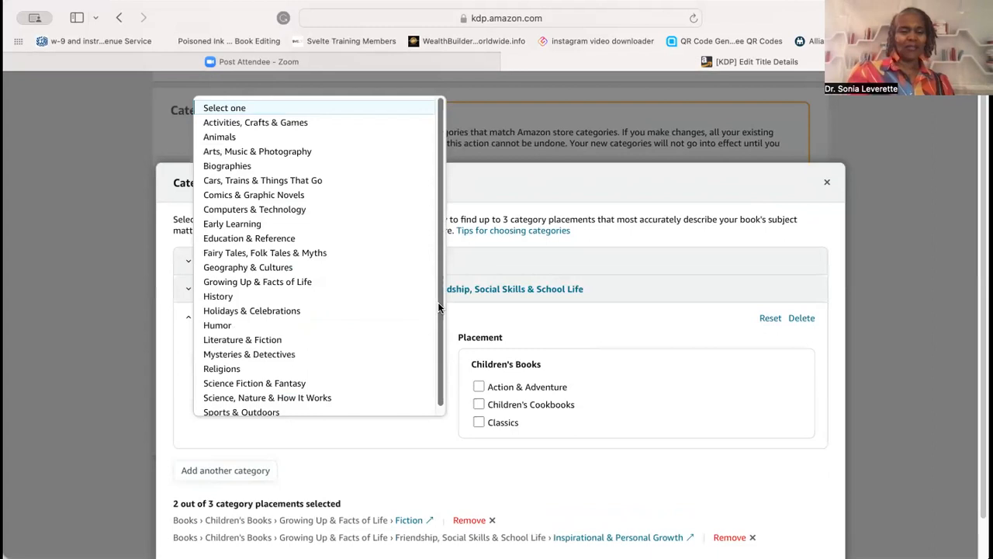
scroll(439, 311, down, 1)
scroll(438, 310, down, 1)
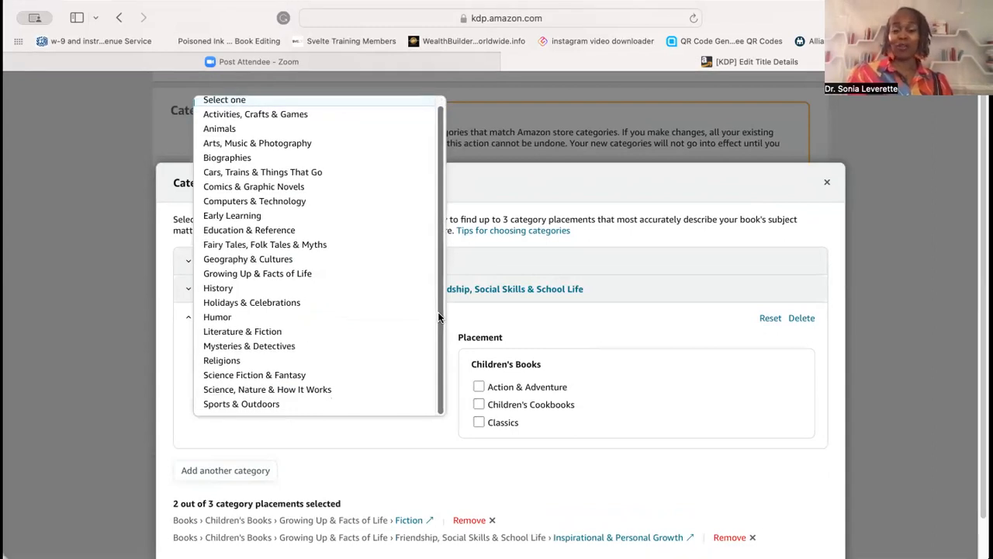
click(360, 130)
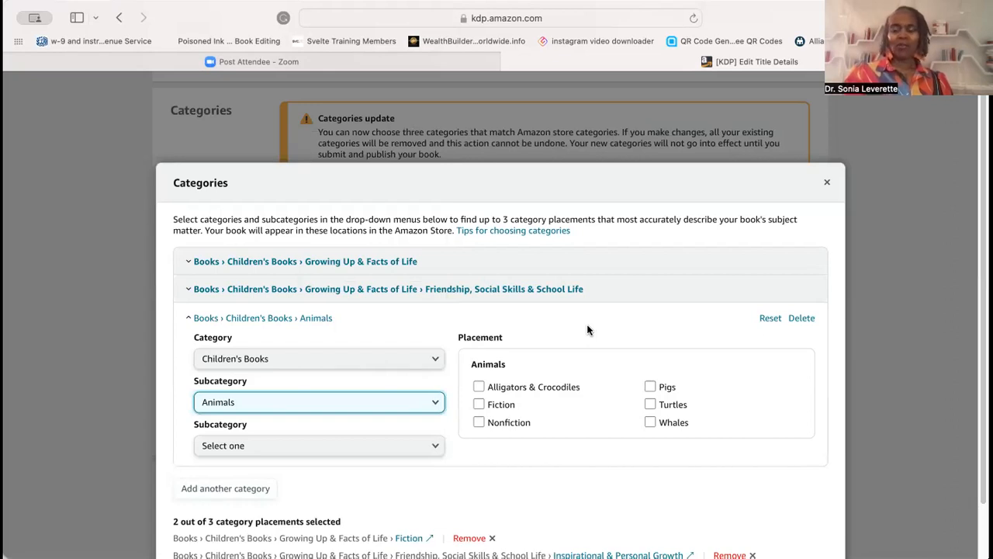
click(414, 450)
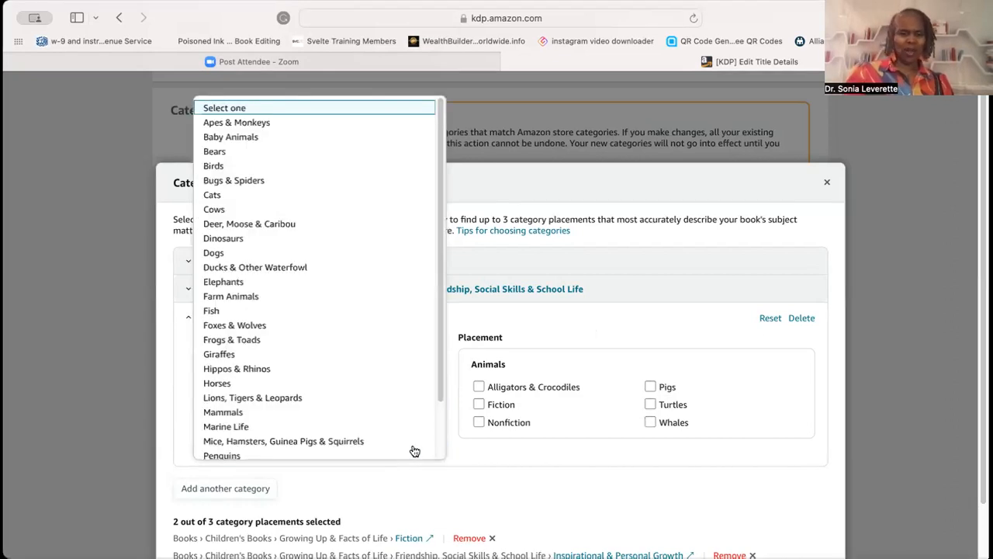
drag(439, 261, 441, 217)
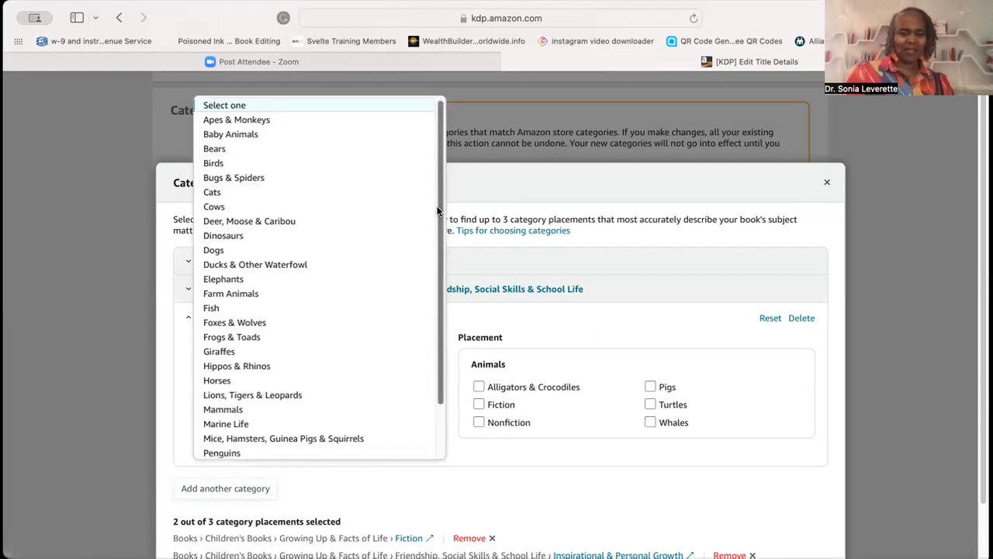
drag(438, 200, 438, 344)
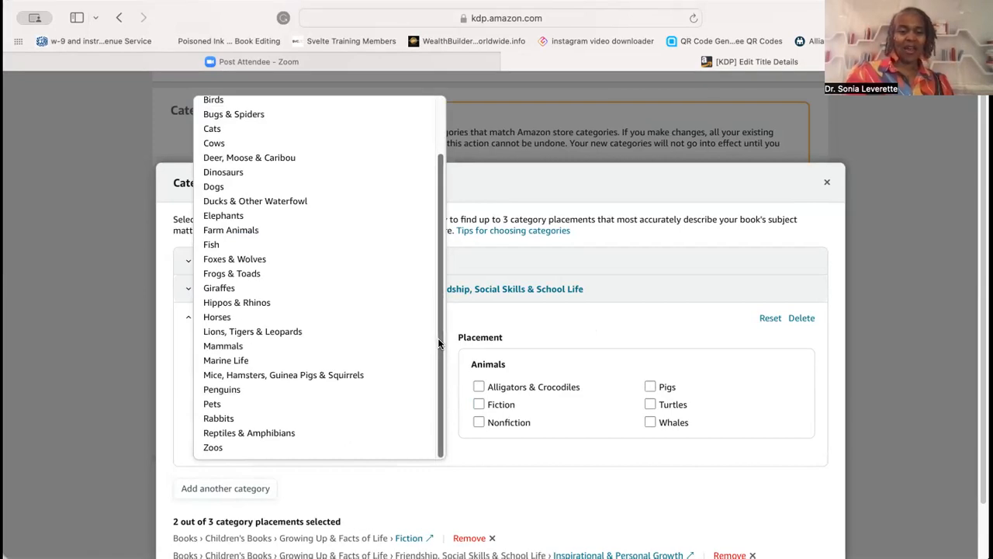
drag(438, 342, 437, 196)
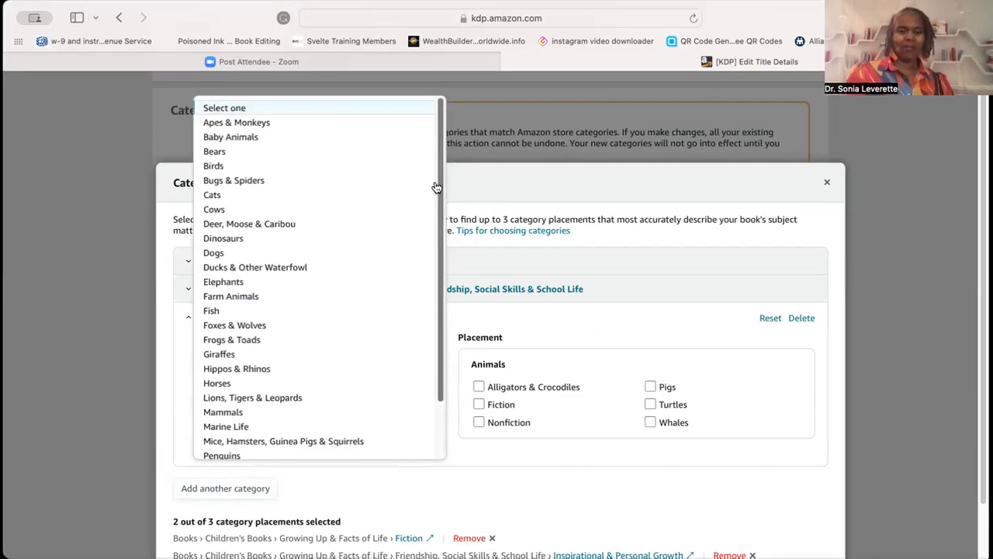
click(373, 156)
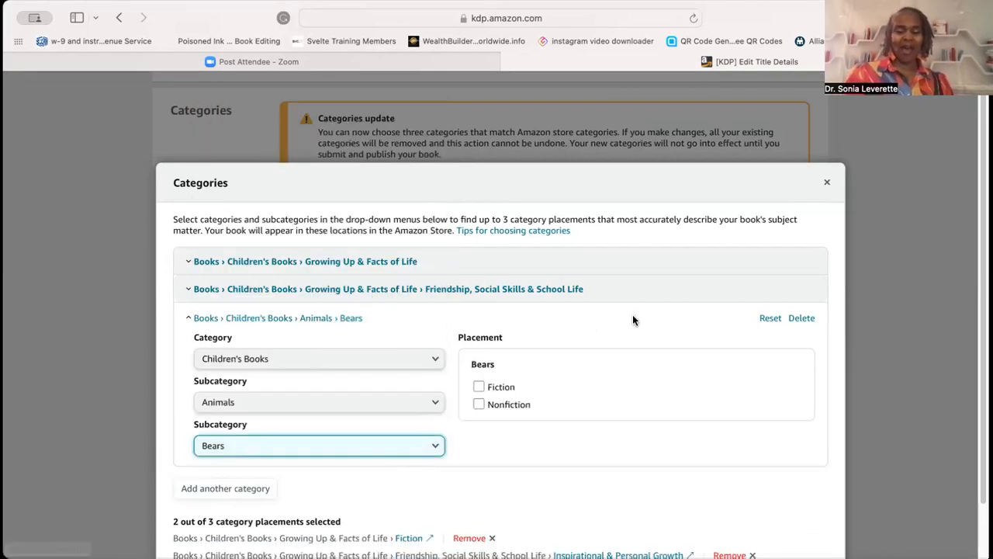
click(479, 387)
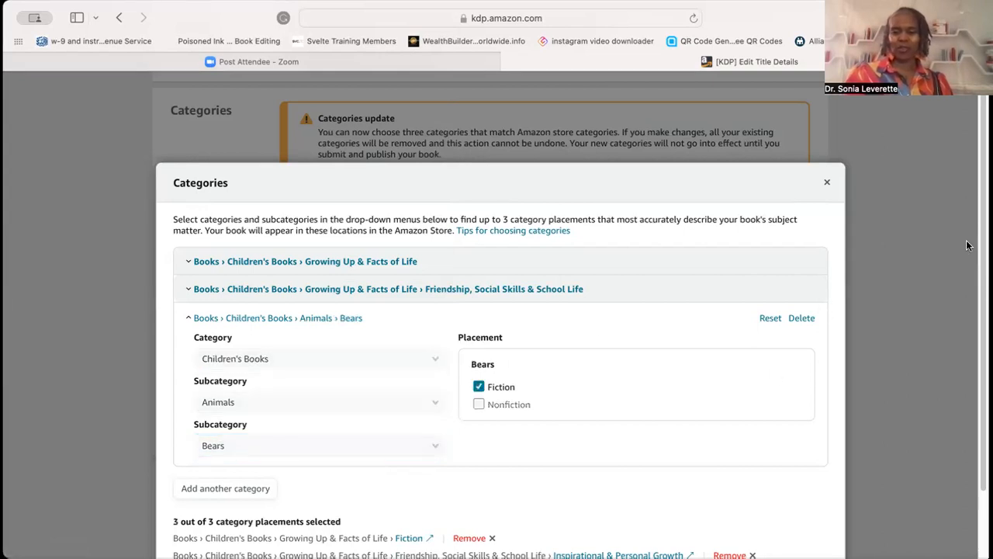
- Save the categories and confirm replacing the existing ones
scroll(970, 295, down, 2)
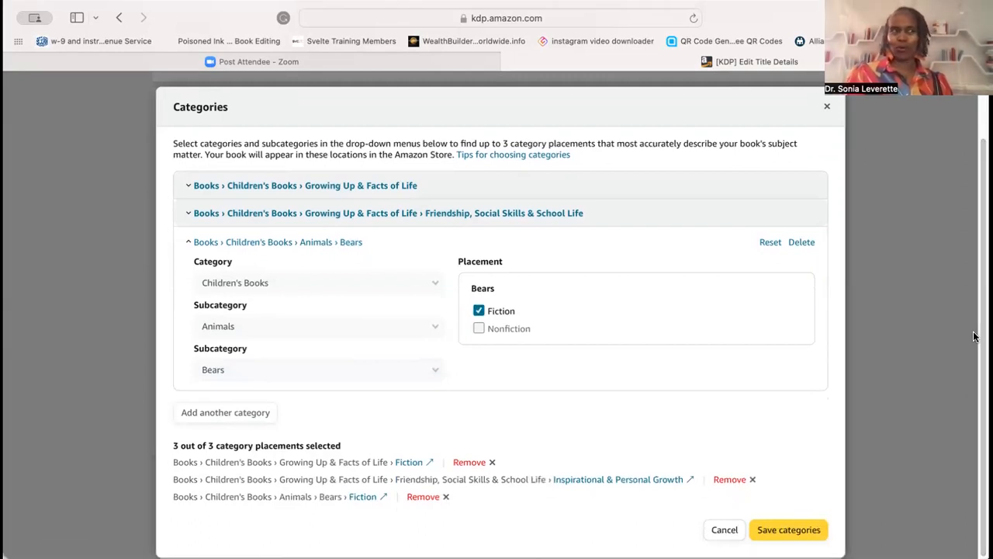
click(785, 530)
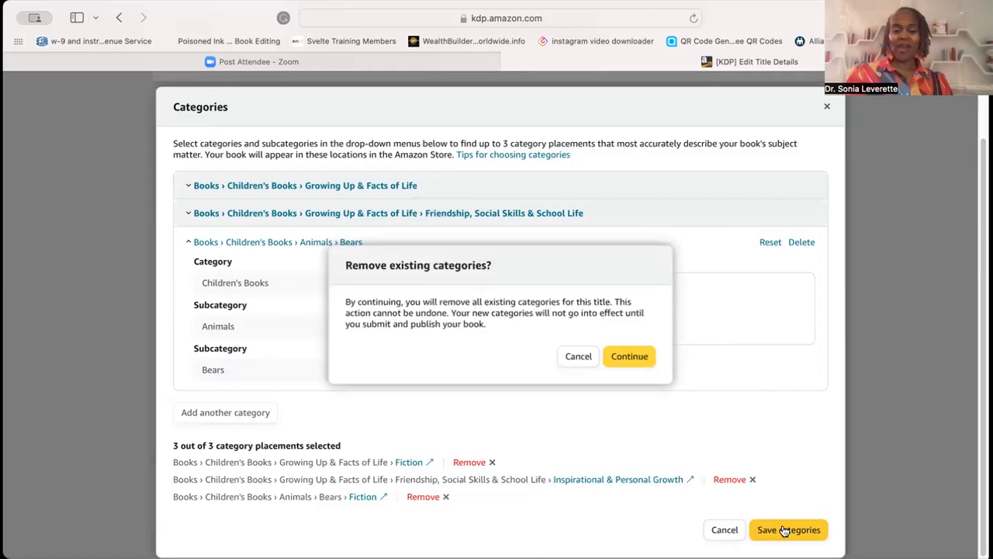
click(629, 356)
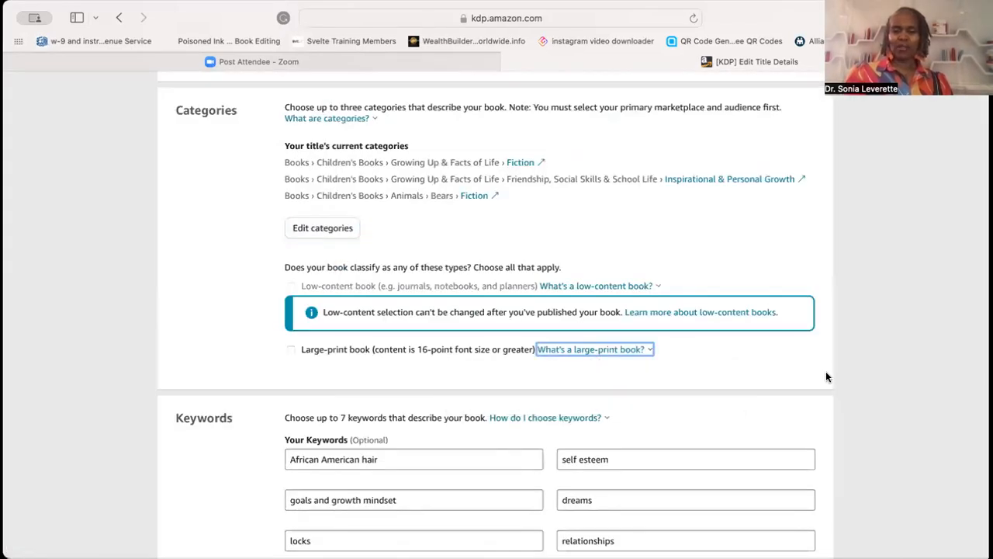
- Add a trailing comma to the African American hair and goals and growth mindset keywords
scroll(793, 362, down, 3)
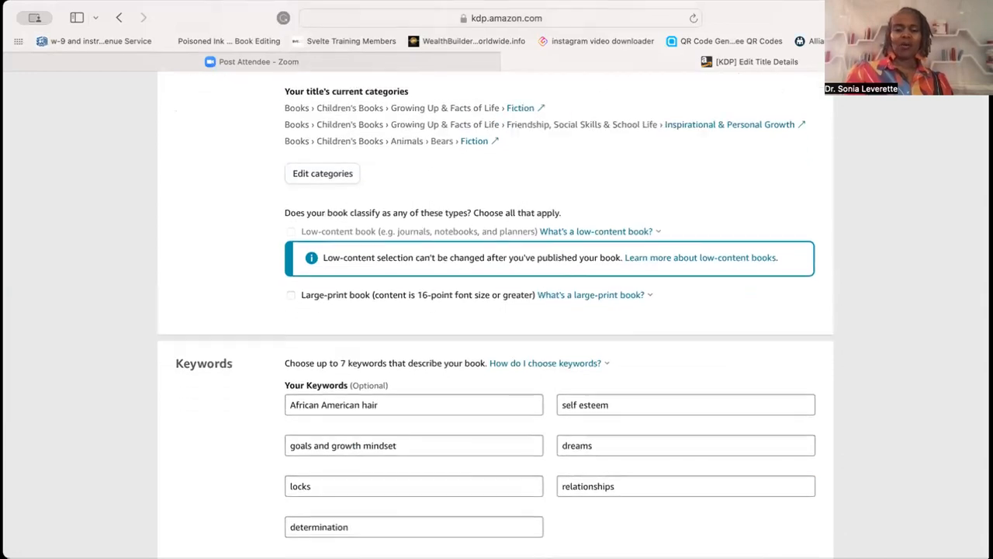
scroll(495, 311, down, 2)
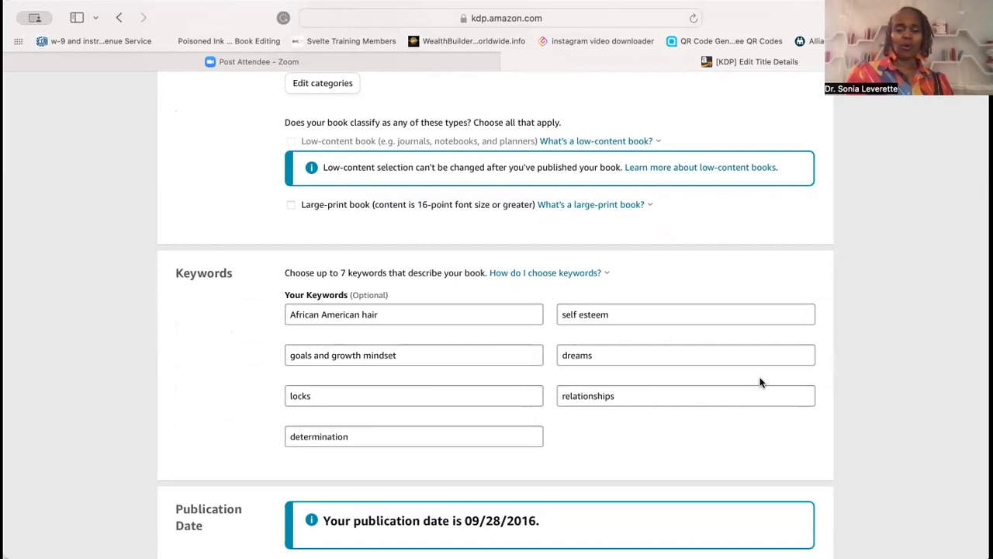
scroll(786, 430, down, 3)
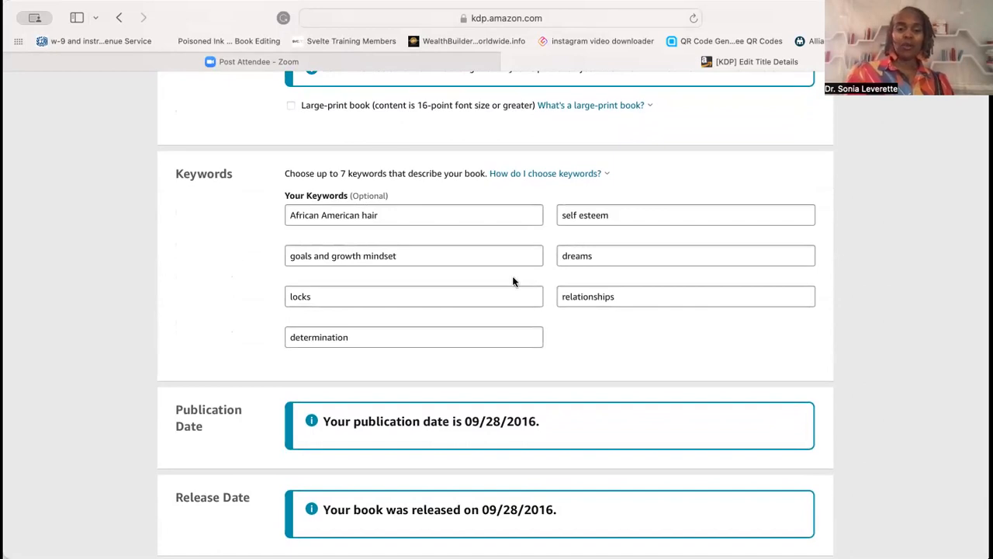
click(379, 215)
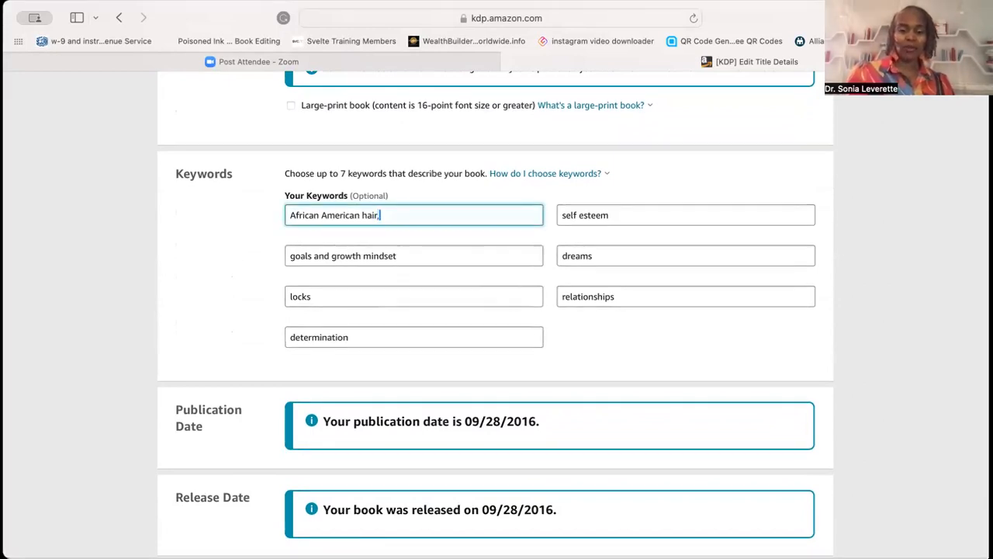
text(,)
click(401, 256)
scroll(402, 257, down, 2)
scroll(402, 256, up, 2)
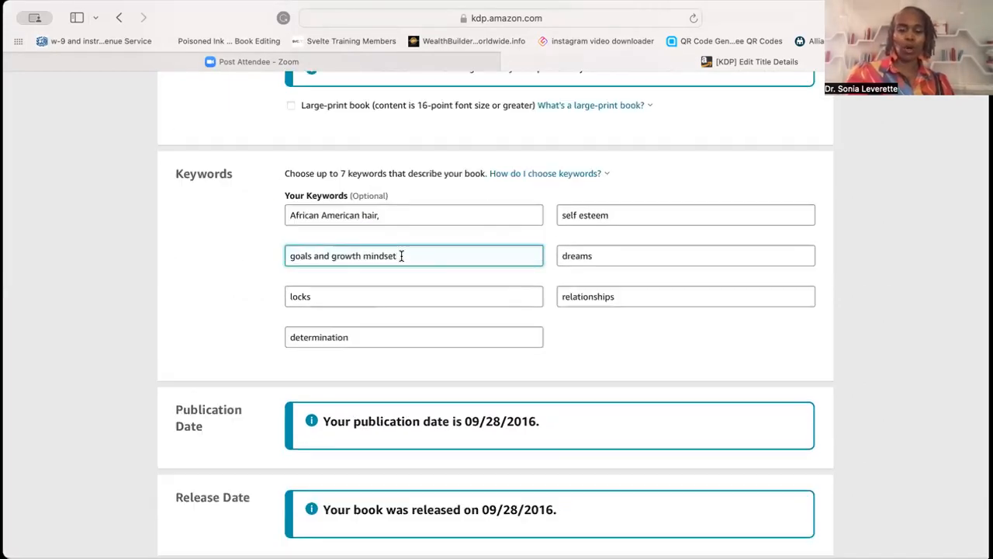
text(,)
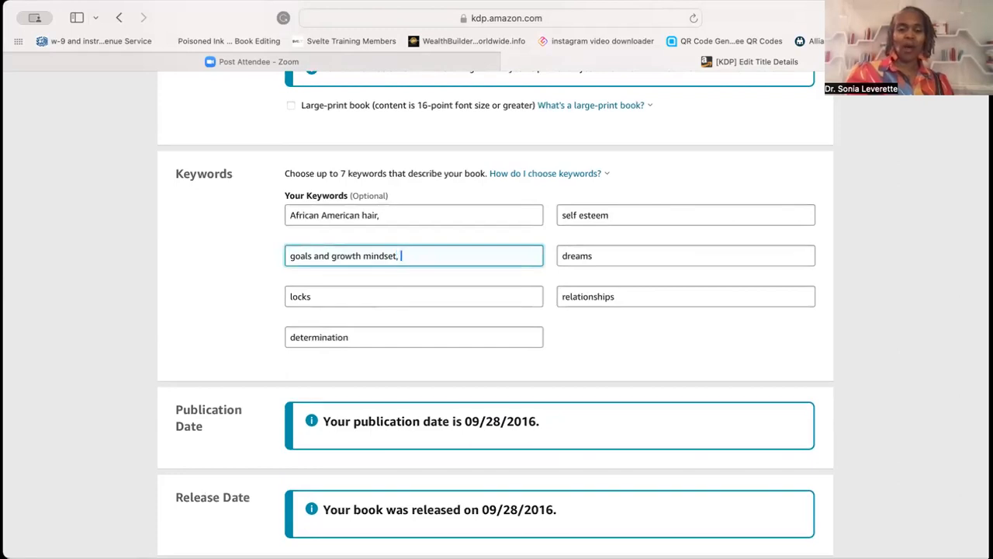
- Extend the first keyword box to read African American hair, locks, dreads, hair love
click(416, 217)
scroll(417, 217, down, 2)
scroll(416, 224, up, 2)
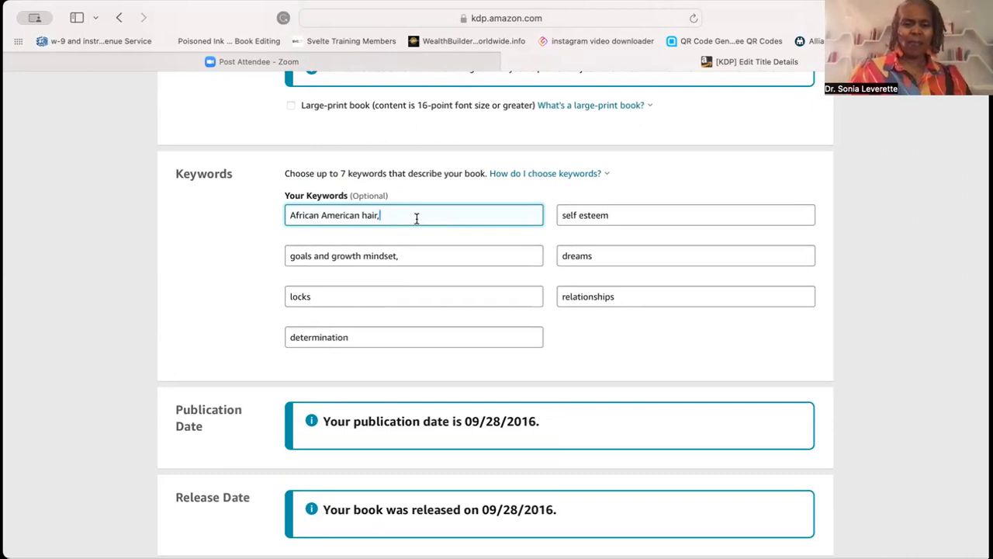
text(locks)
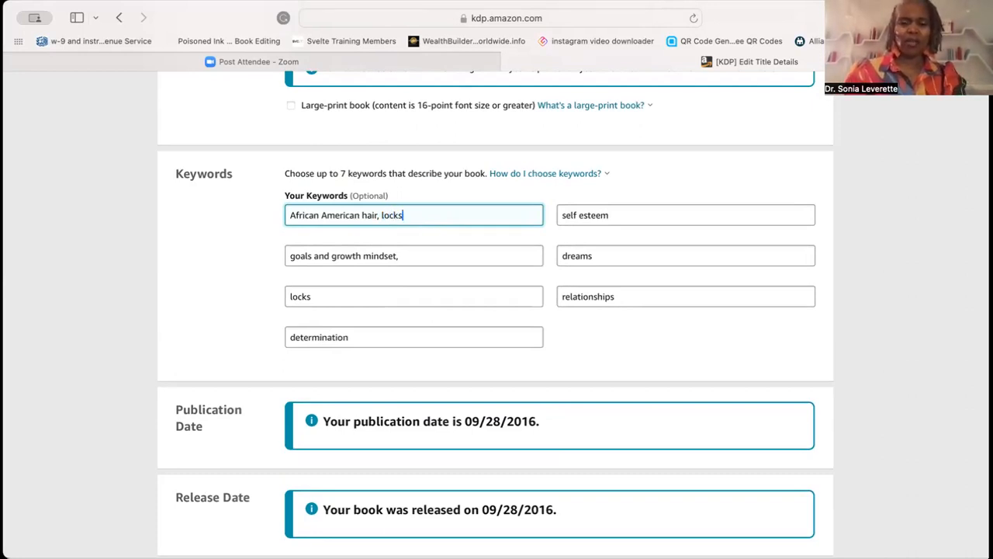
text(,)
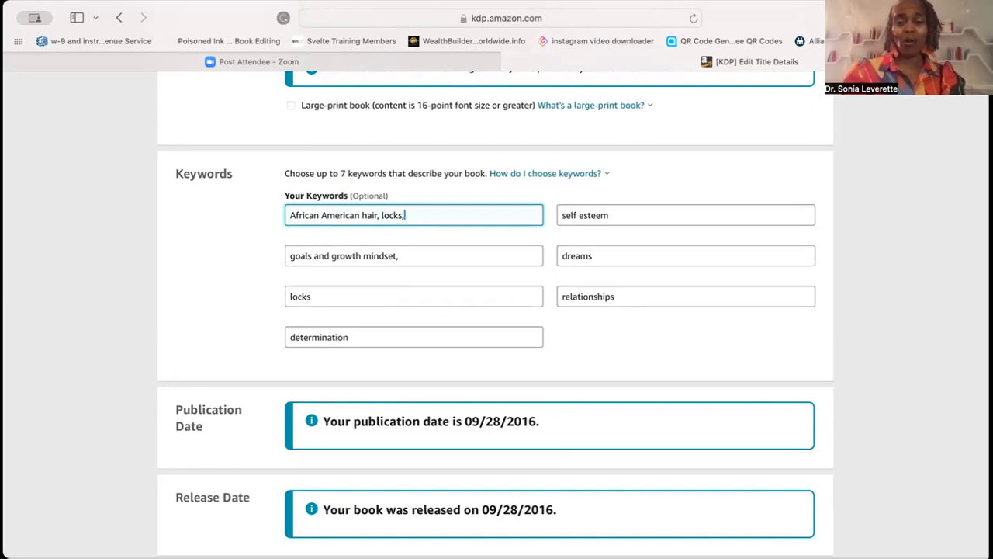
text(dreads)
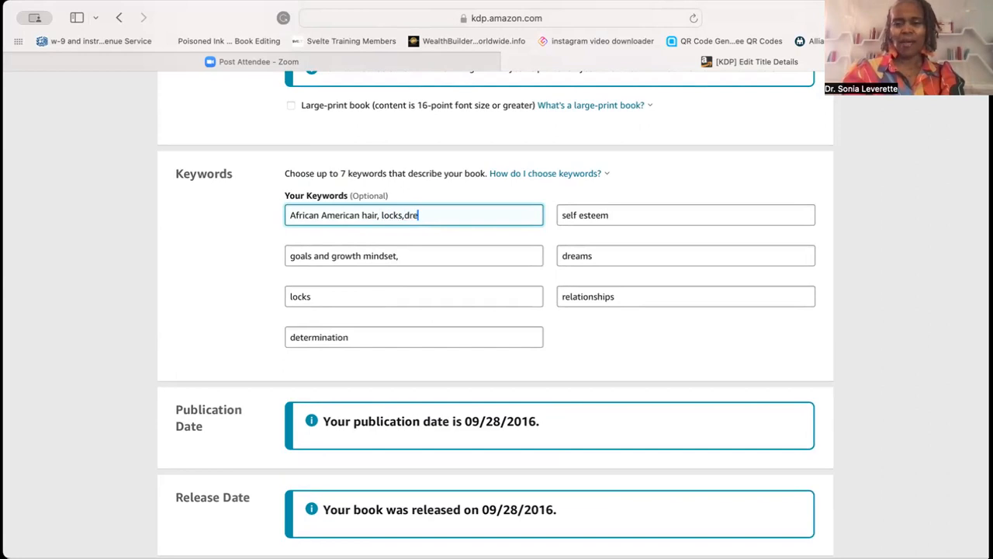
key(BackSpace)
key(BackSpace)
key(BackSpace)
key(BackSpace)
key(BackSpace)
key(BackSpace)
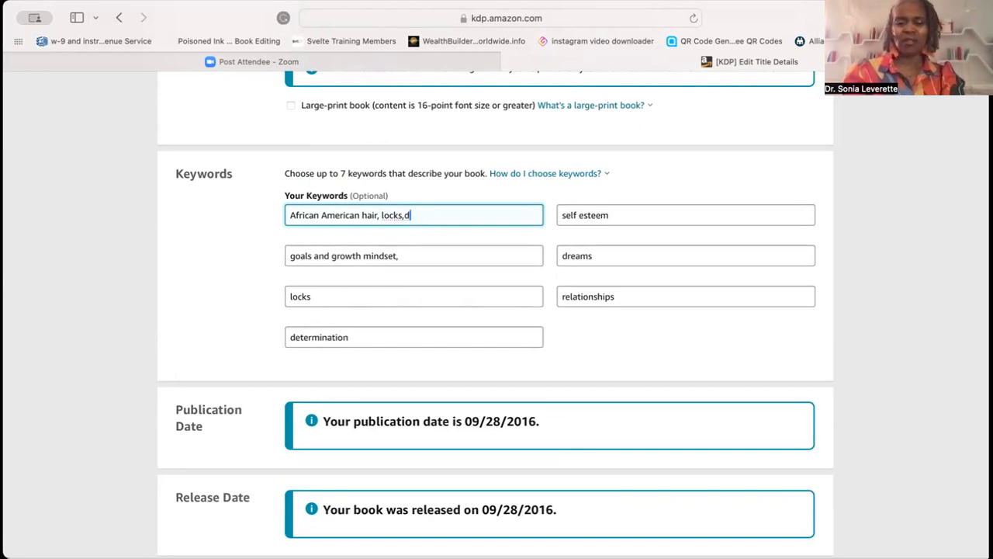
text(dreads)
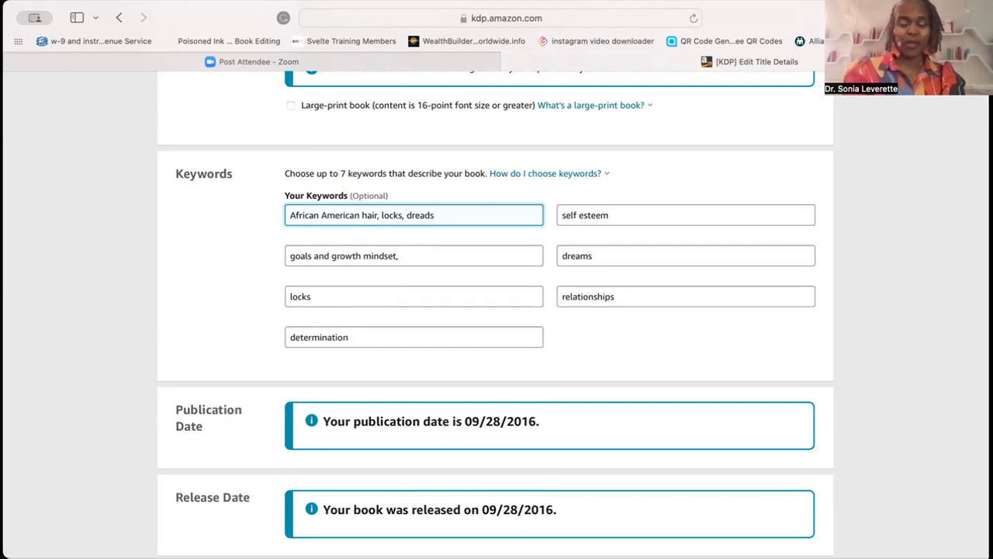
text(, hai)
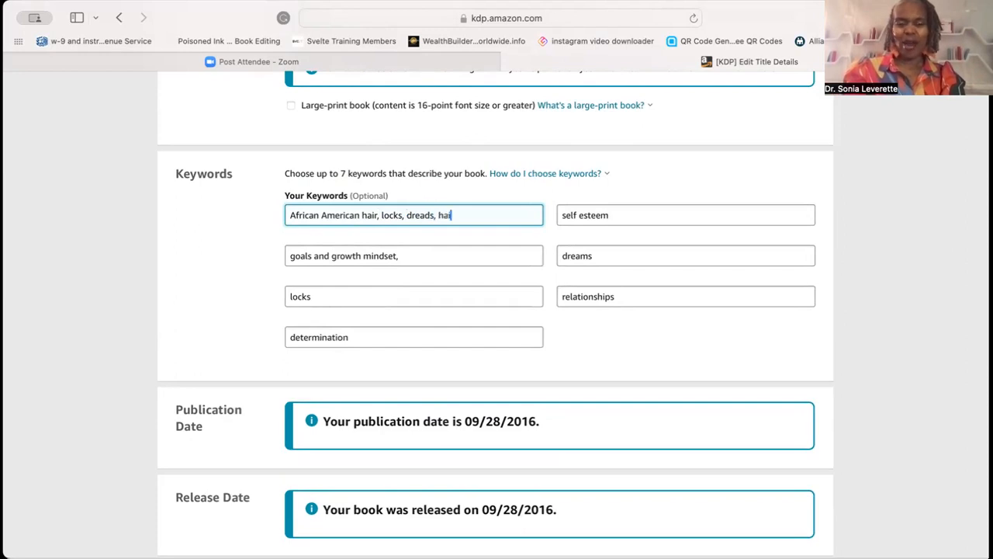
text(r love)
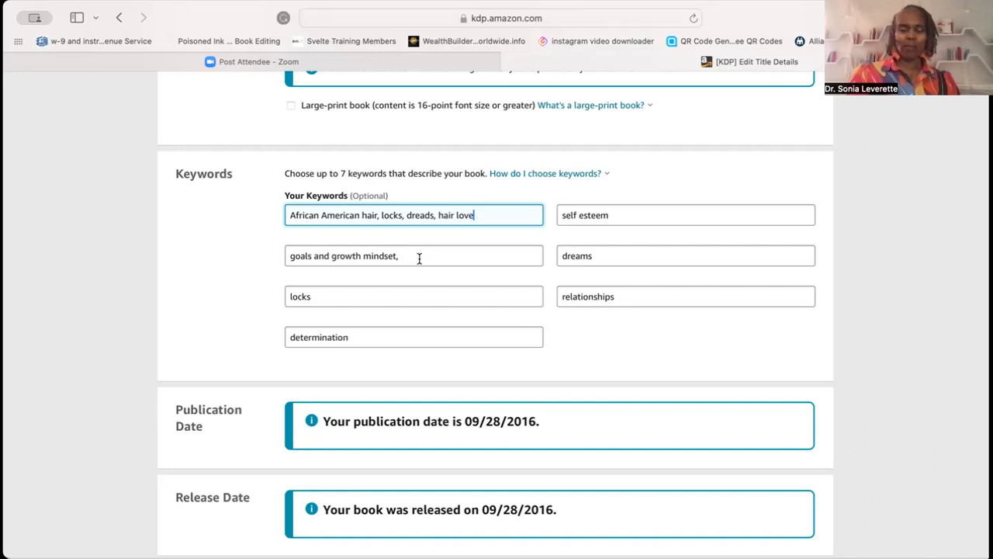
- Move goals and growth mindset, out of its own box into the dreams box, after dreams,
drag(419, 258, 281, 256)
key(super+c)
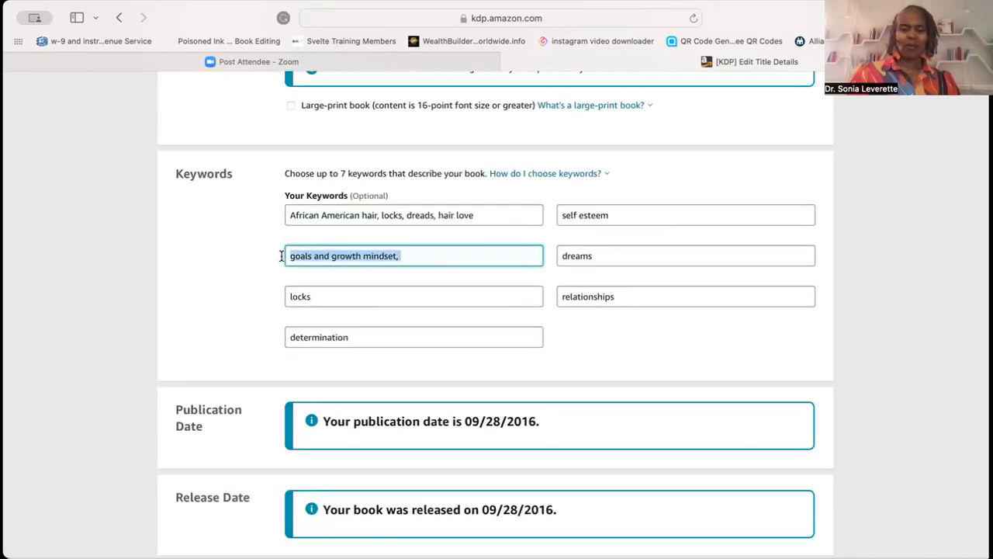
click(110, 0)
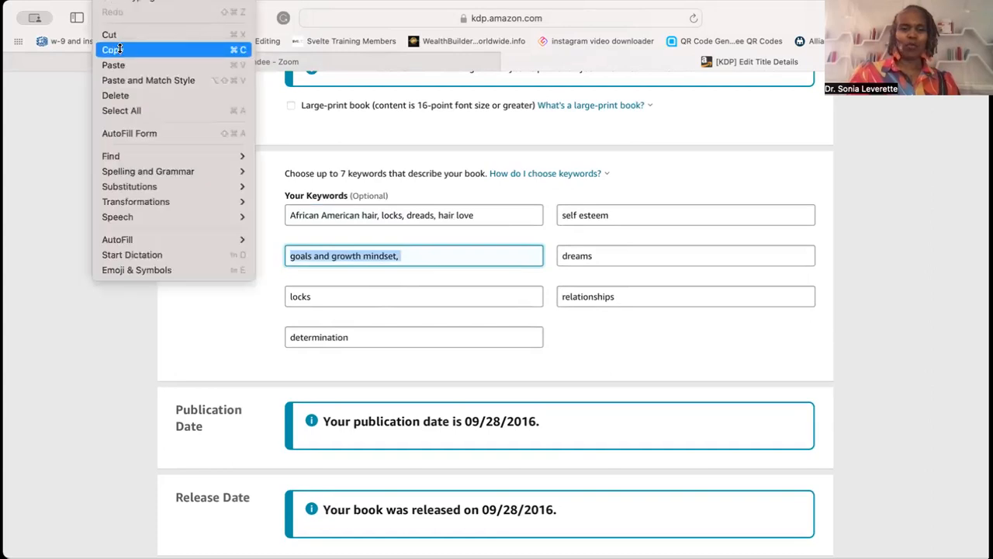
click(109, 35)
click(595, 252)
scroll(597, 249, down, 1)
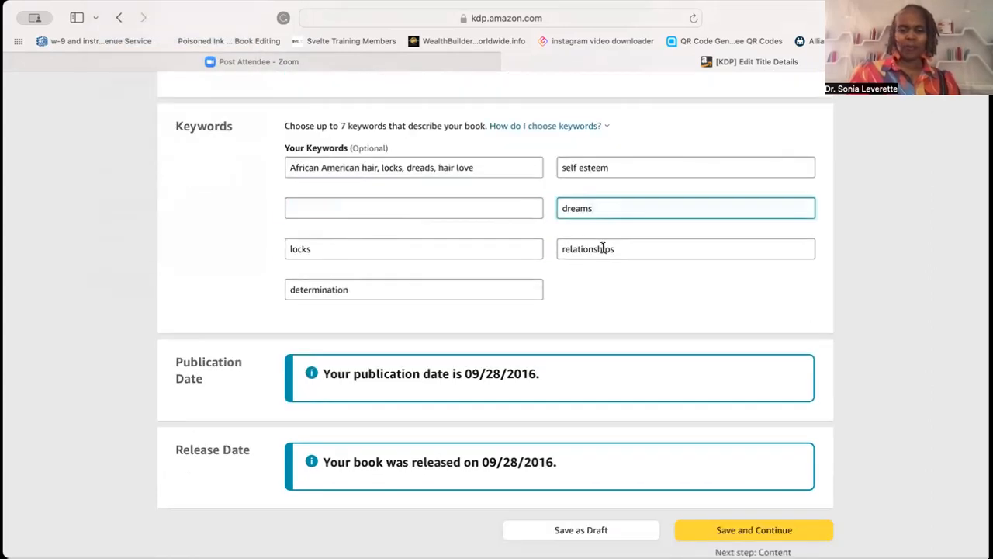
scroll(603, 247, up, 1)
text(,)
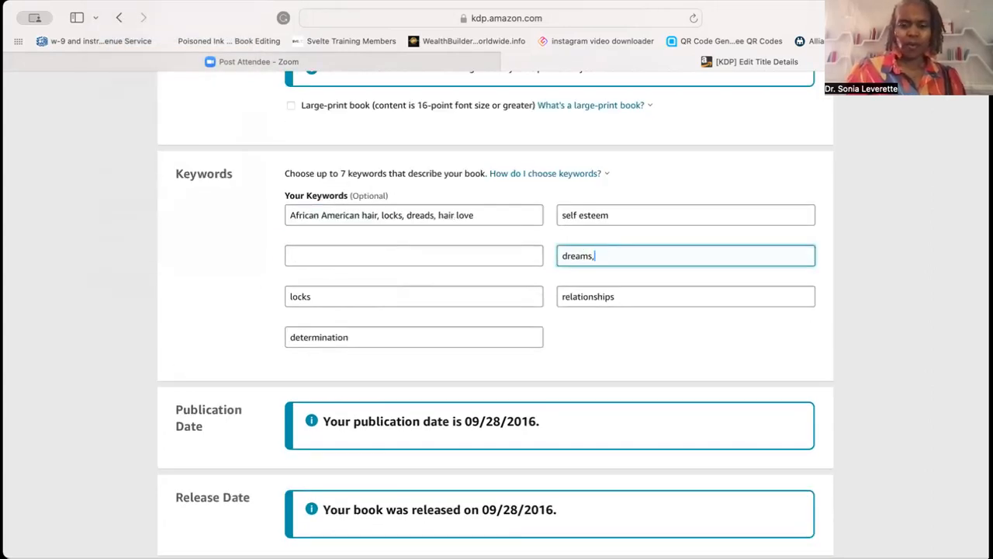
click(110, 0)
click(112, 64)
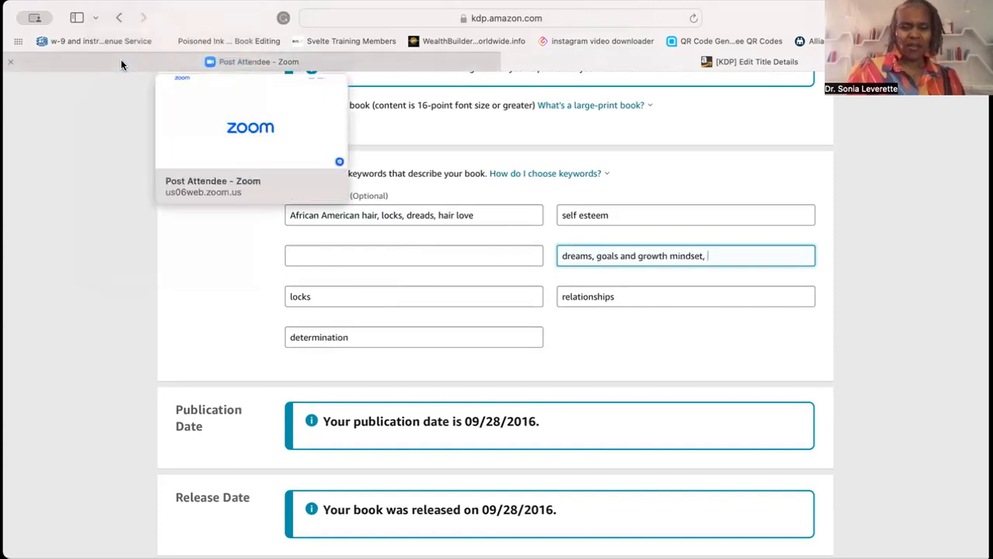
- Append self reliance, to the self esteem keyword box
click(641, 222)
scroll(641, 221, down, 1)
scroll(640, 219, up, 1)
text(, self reliance,)
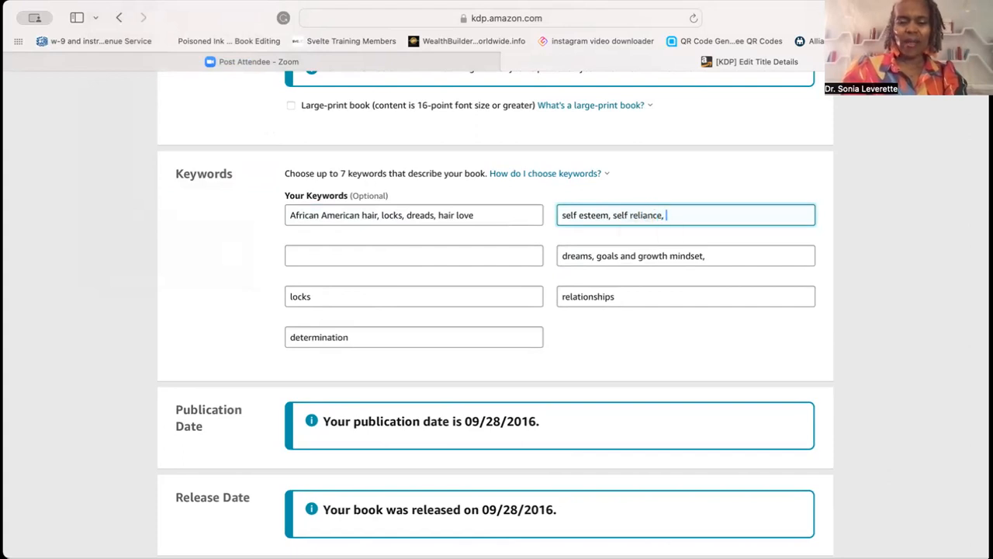
- Extend the relationships keyword box to relationships, multigenerational, family life
click(619, 297)
scroll(618, 304, down, 1)
scroll(643, 270, up, 1)
text(,)
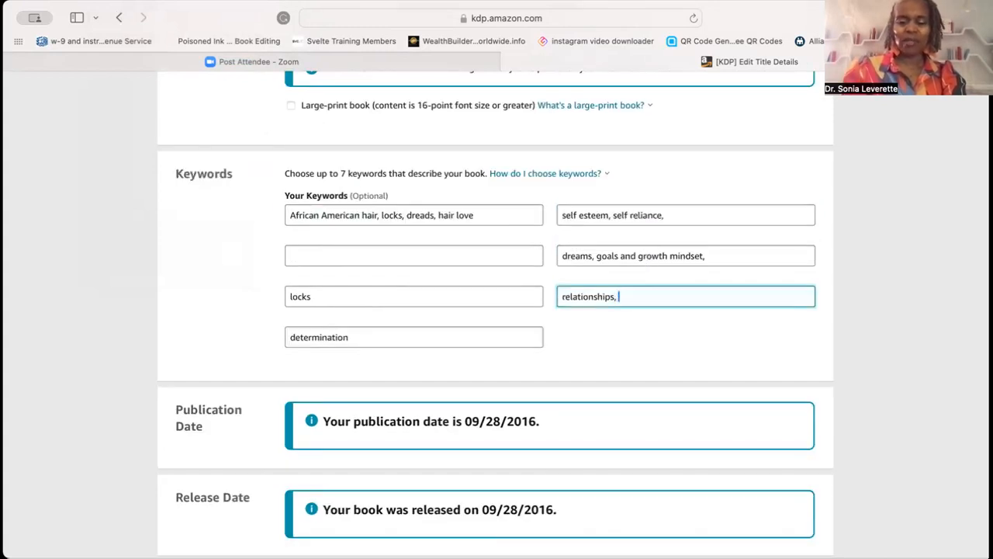
text( multi)
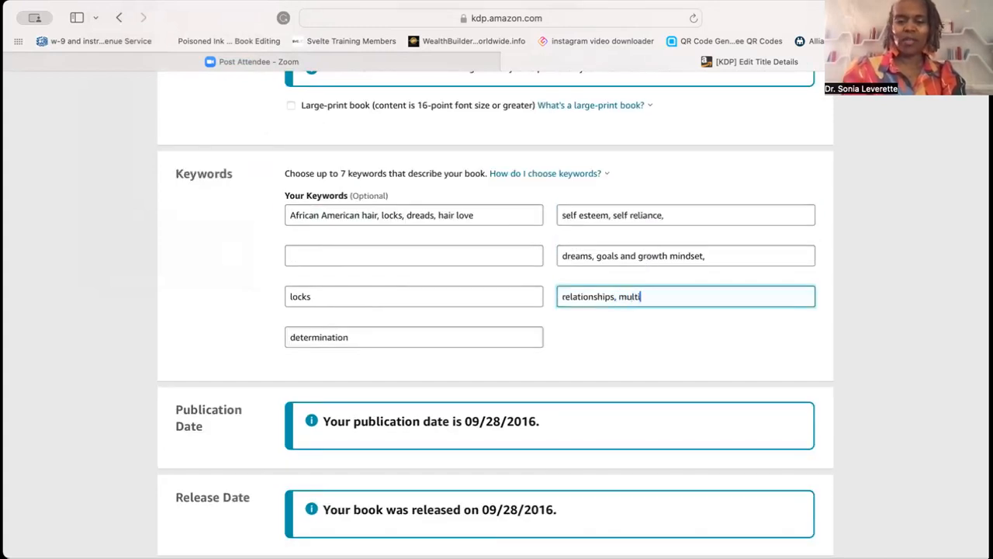
text(gene)
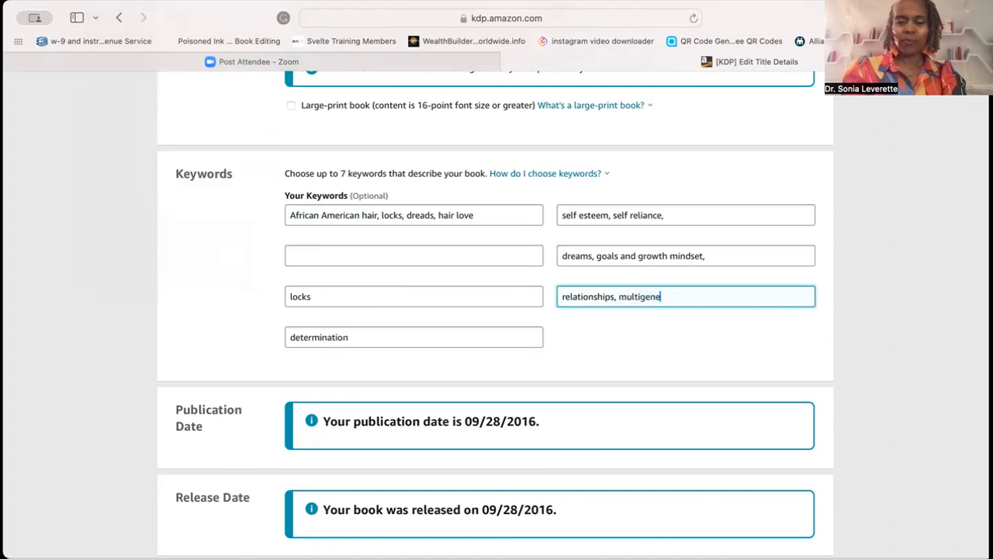
text(rational)
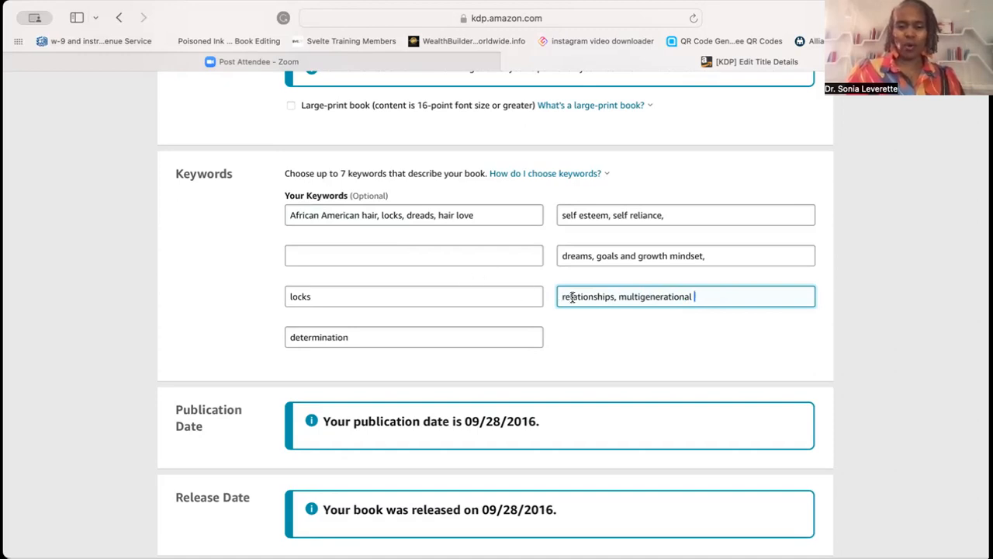
key(BackSpace)
text(, family life)
- Extend the determination box with patience, perseverance, faith, and add desire to the end of the dreams box
click(357, 337)
scroll(386, 323, down, 1)
scroll(385, 322, up, 1)
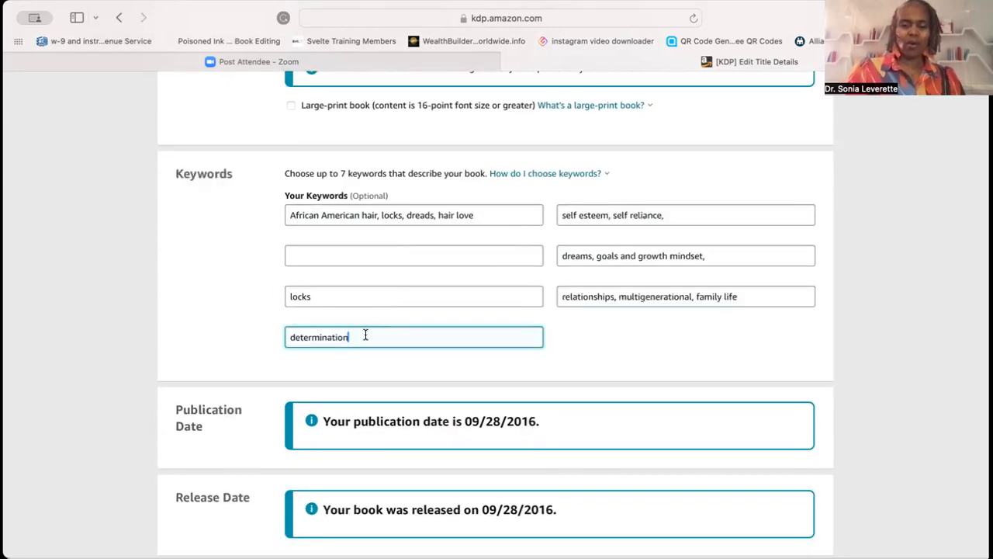
text(,)
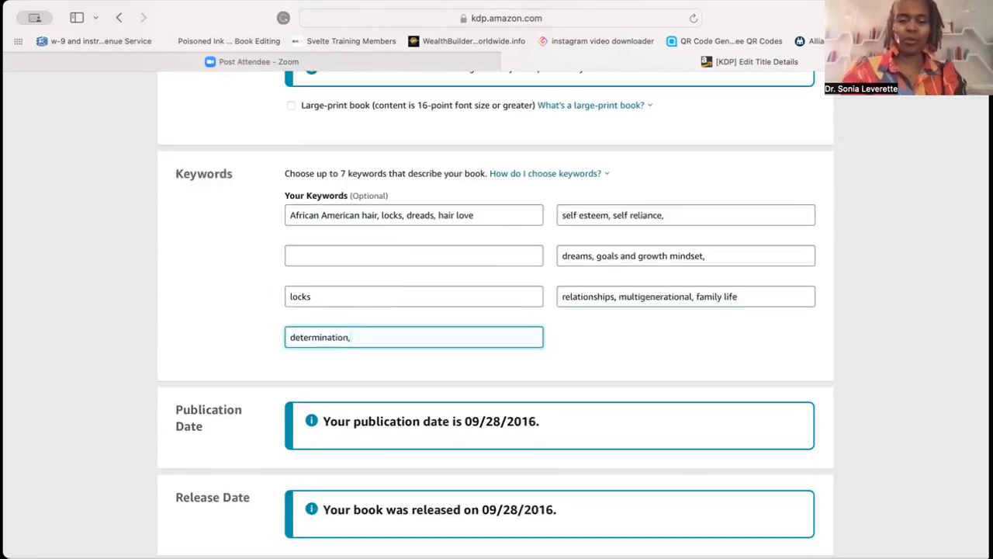
text( pati)
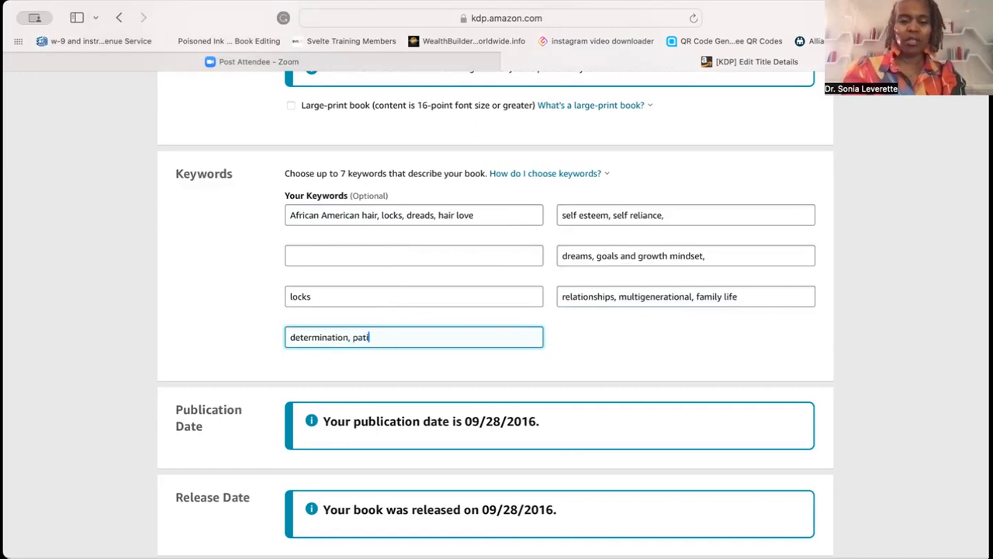
text(ence, perse)
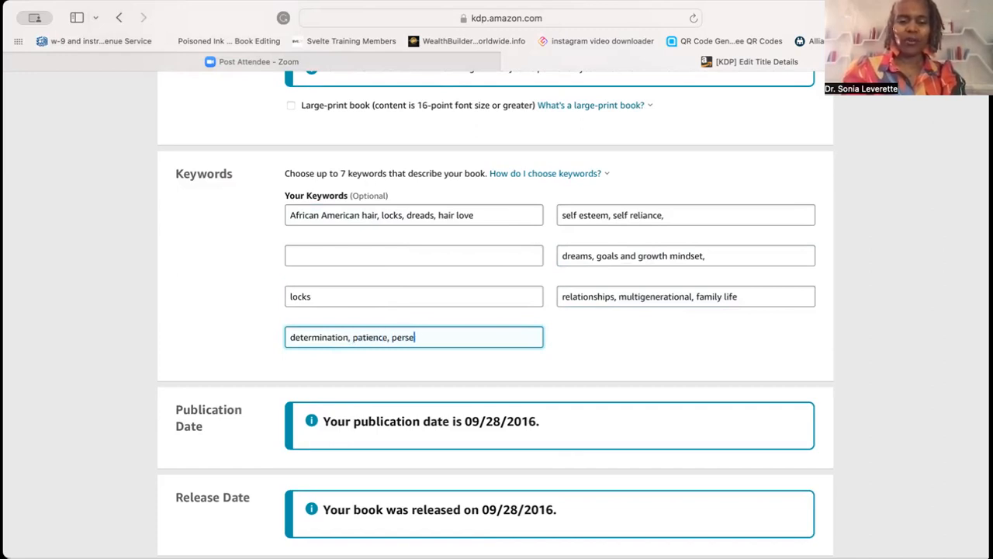
text(verance, )
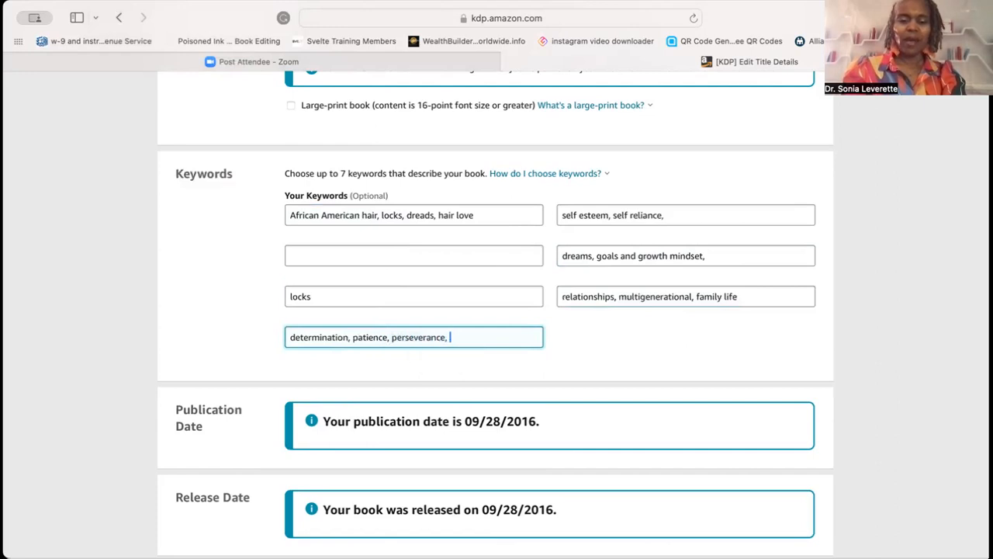
text(fa)
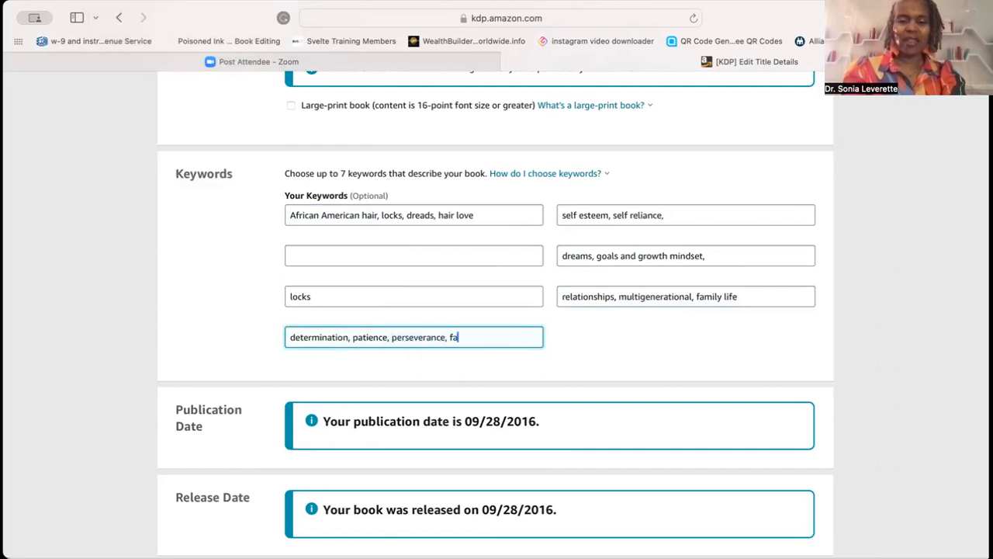
text(ith,)
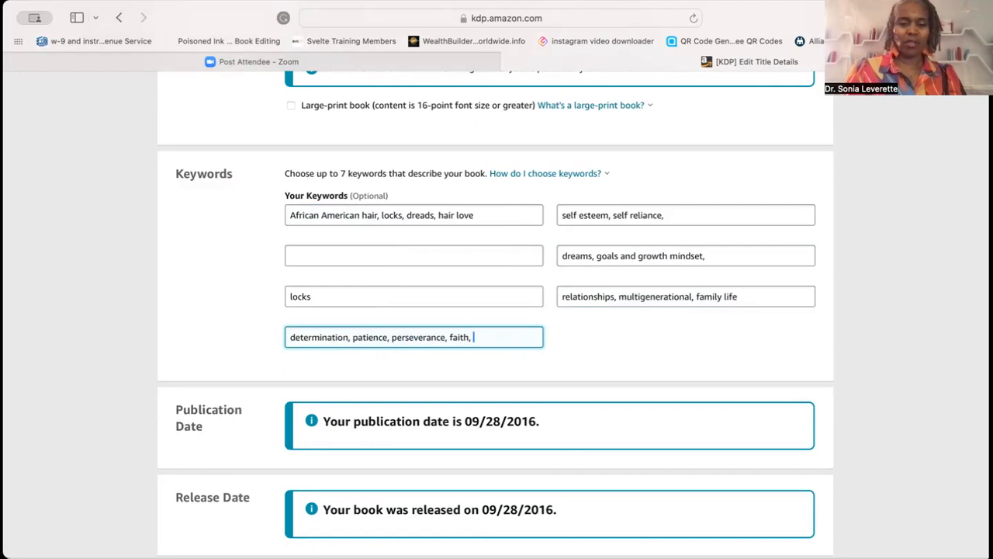
text(desi)
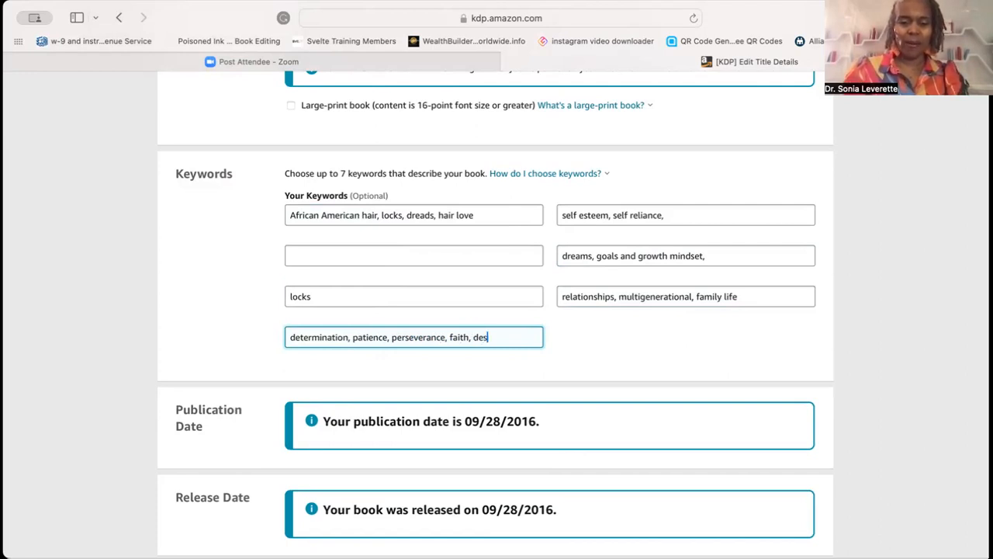
key(BackSpace)
key(BackSpace)
key(BackSpace)
key(BackSpace)
key(BackSpace)
key(BackSpace)
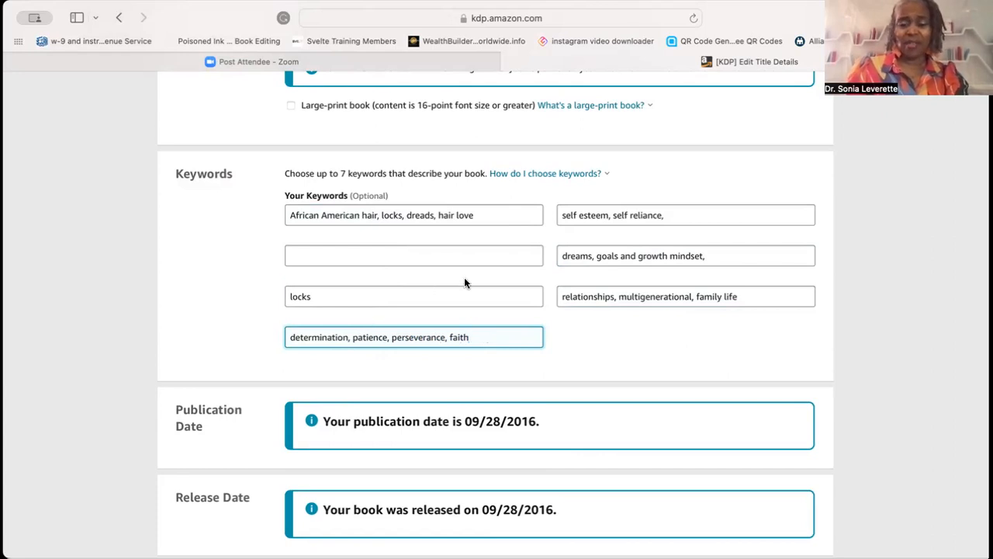
click(722, 257)
text(desire)
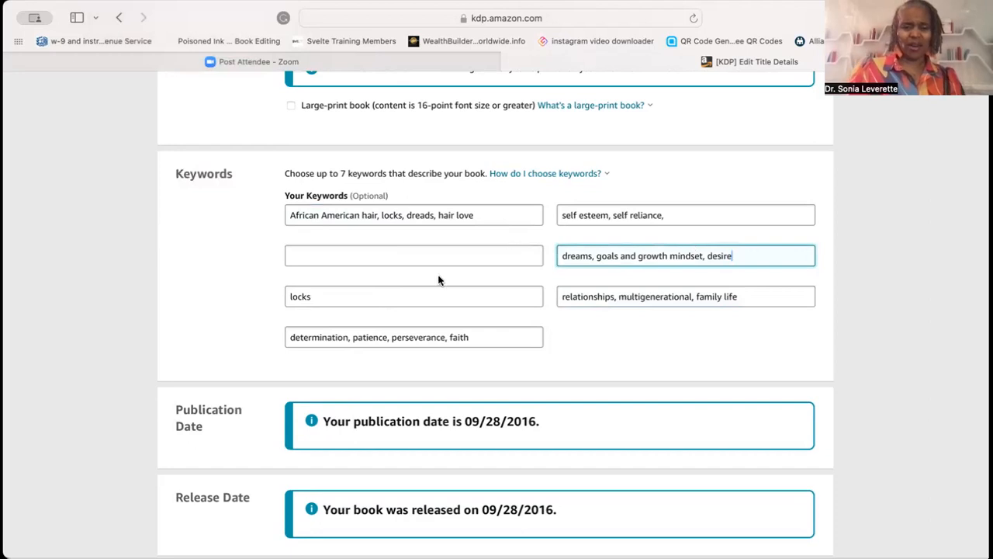
- Fill the empty keyword box with boys, coming of age, growing up, and drop the trailing comma after self reliance
click(337, 256)
text(boy)
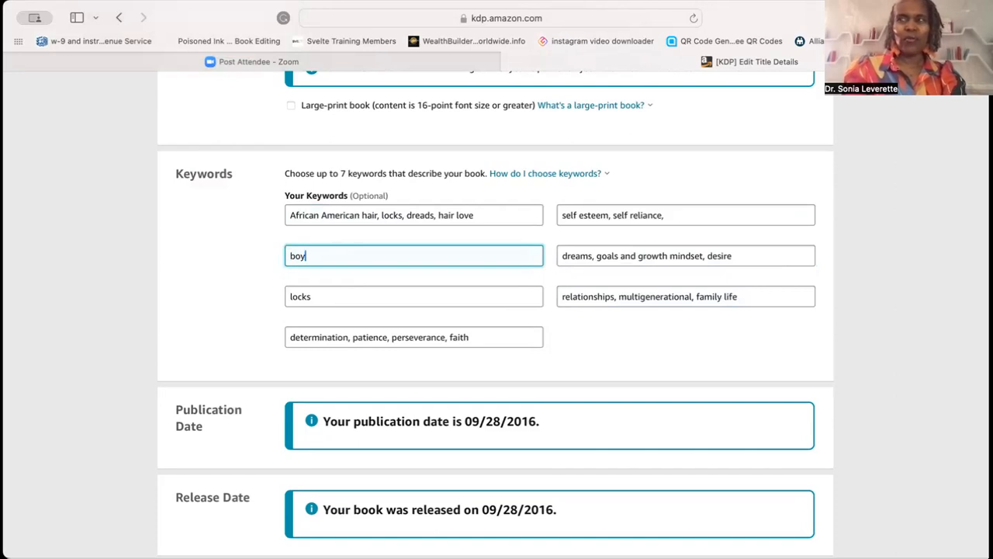
text(s)
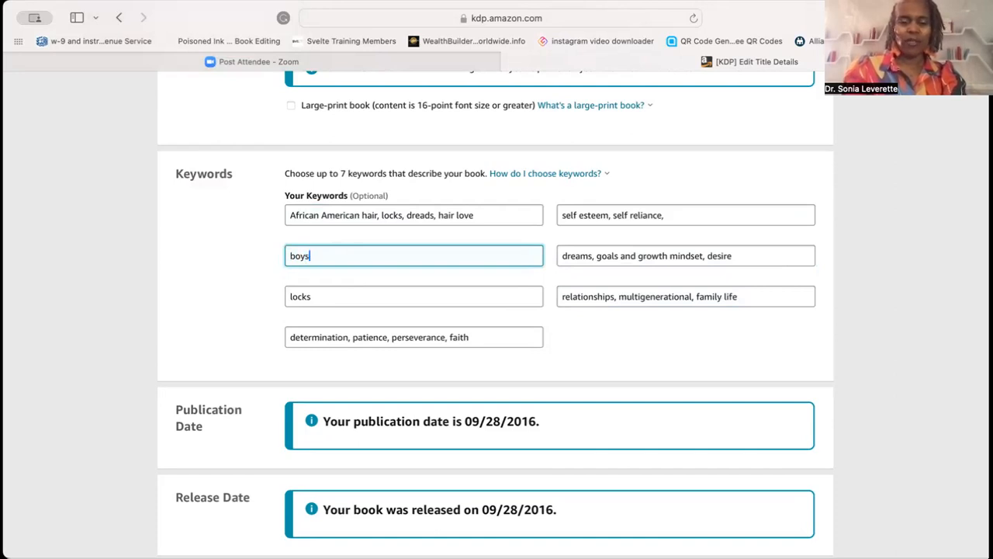
text(, coming of ag)
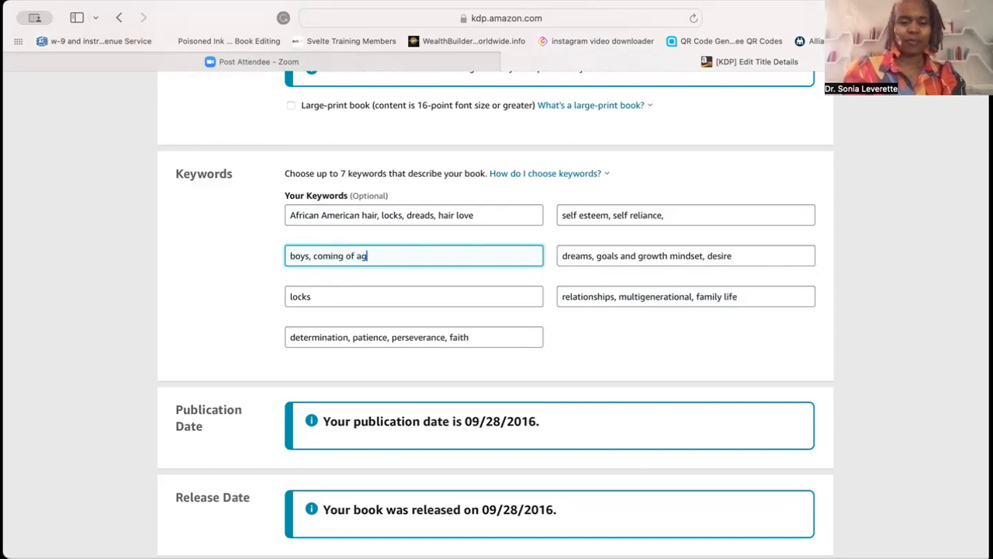
text(e, growing up,)
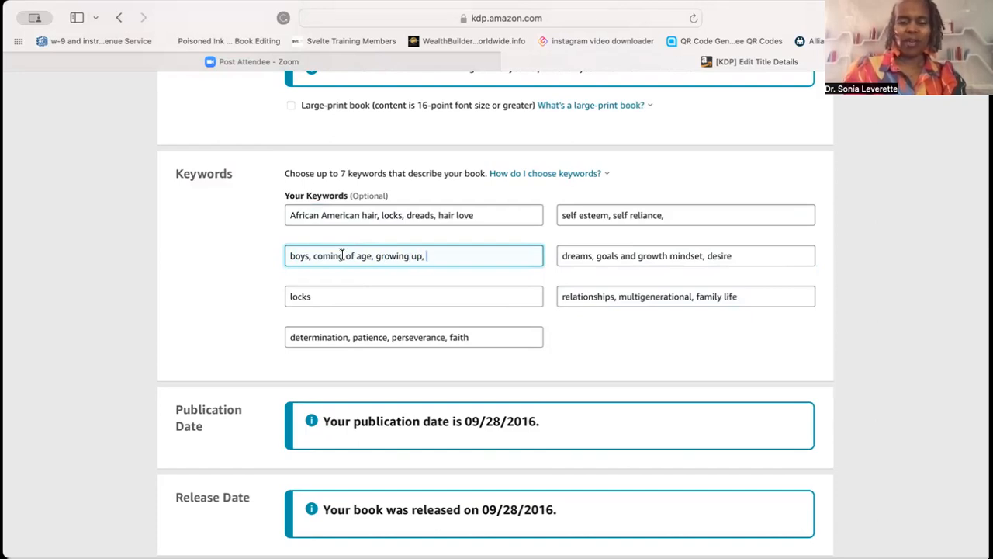
click(679, 213)
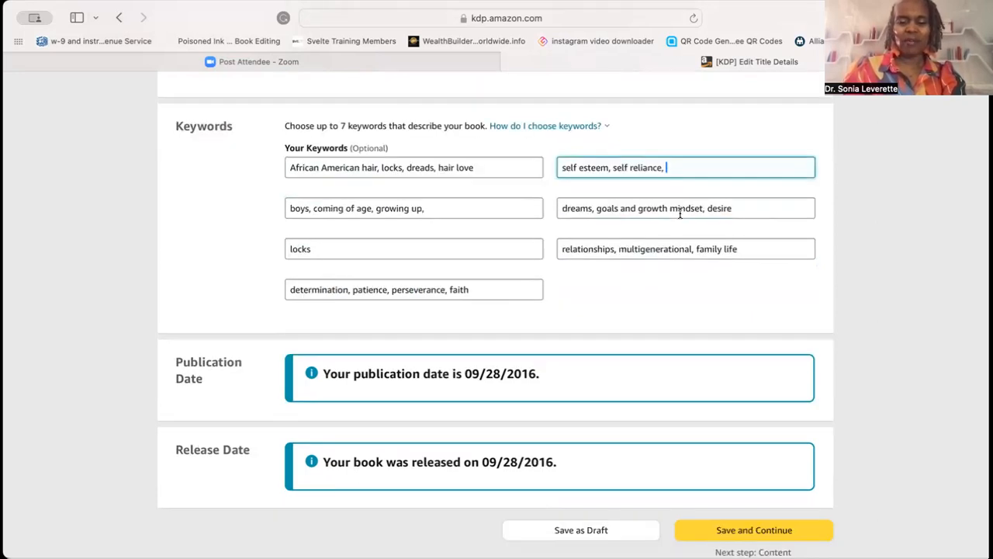
key(BackSpace)
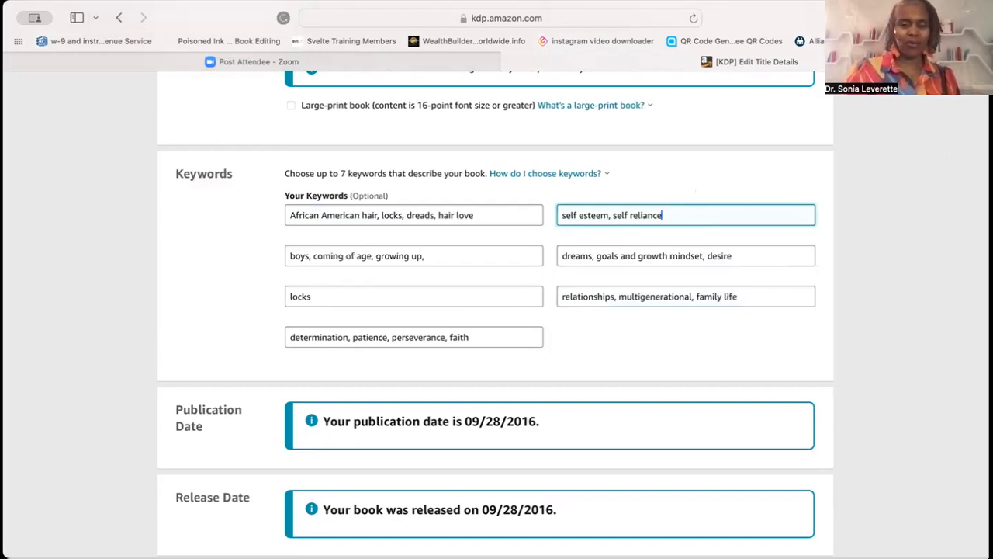
- Replace the locks keyword box with overcoming obstacles, daydreaming, challenges
click(321, 297)
key(super+a)
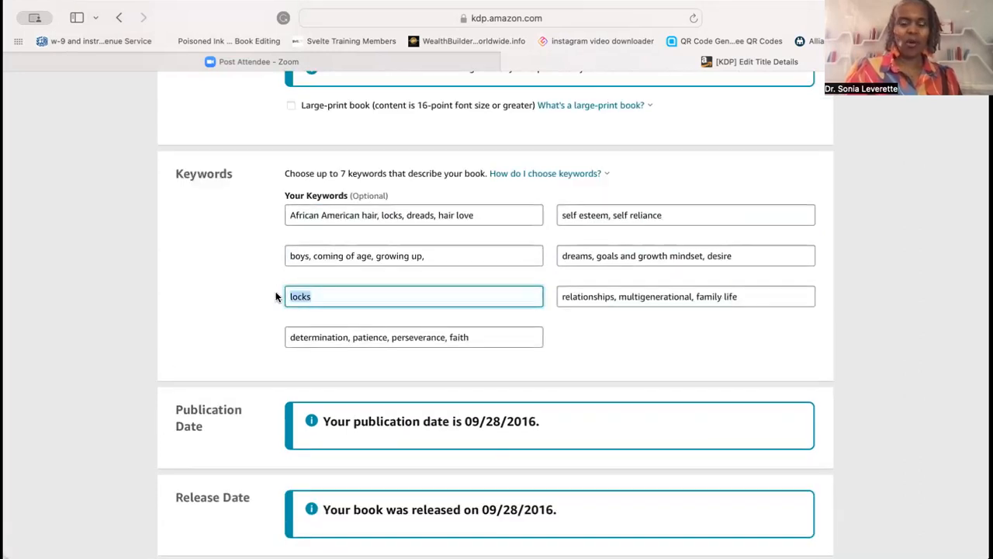
text(overcom)
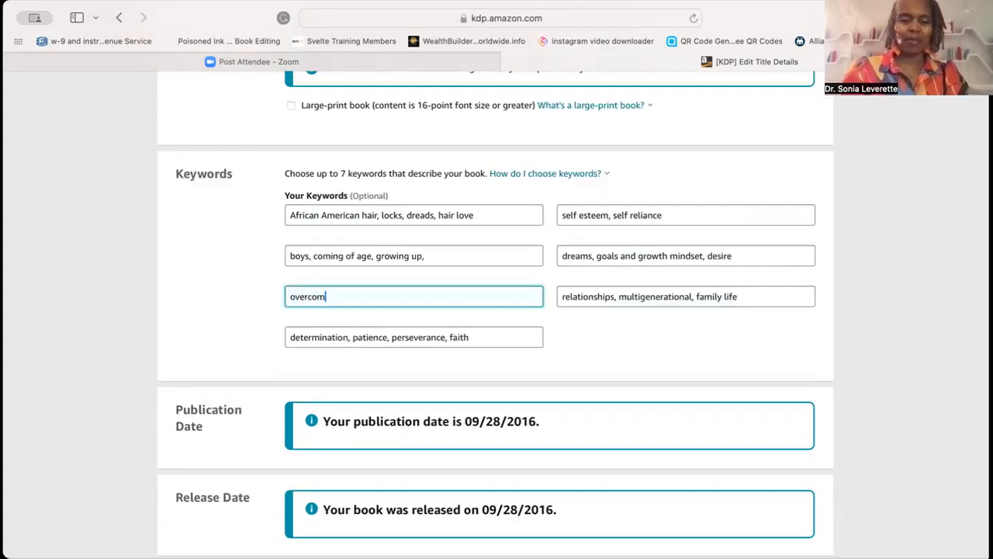
text(ing obstacles)
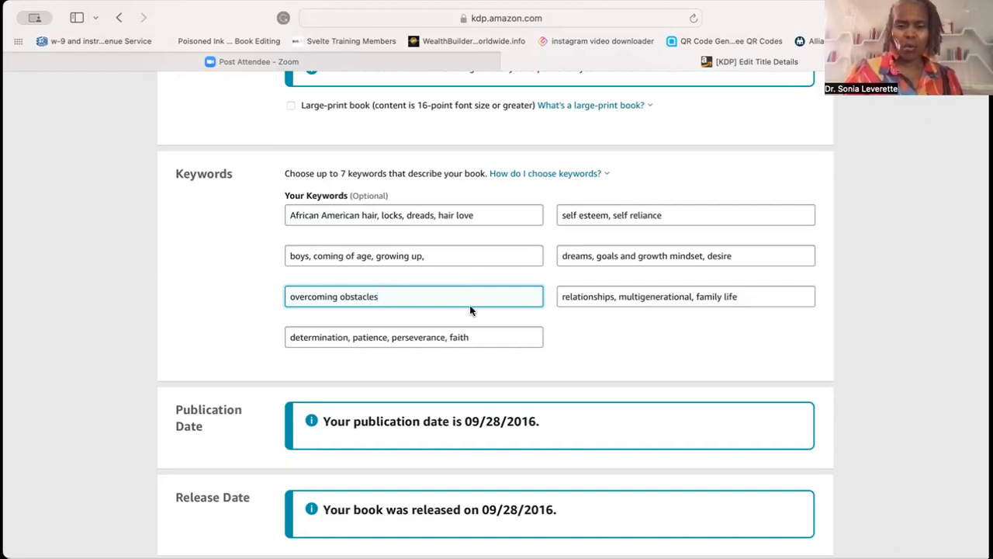
text(, daydreaming, challenges)
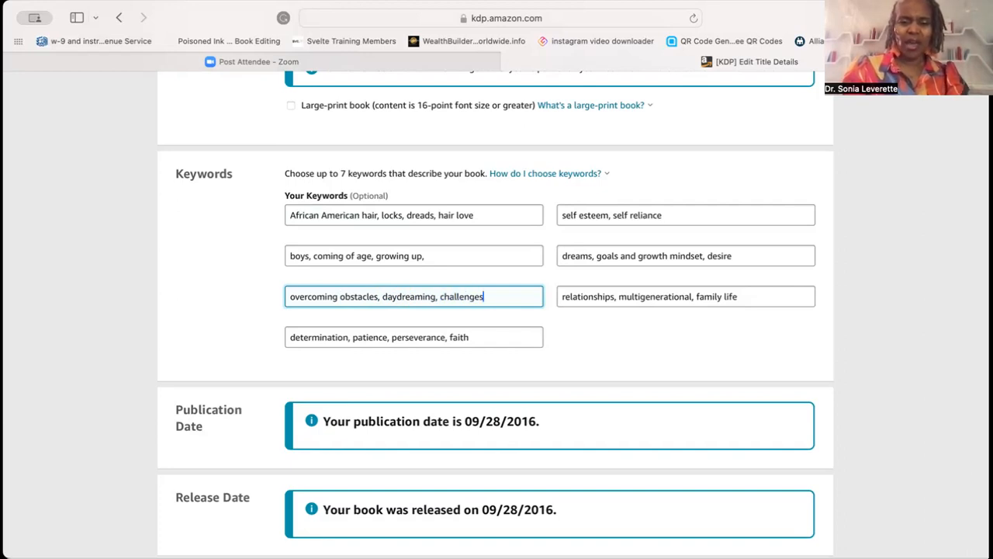
- Save the paperback details and continue to the content page
click(434, 255)
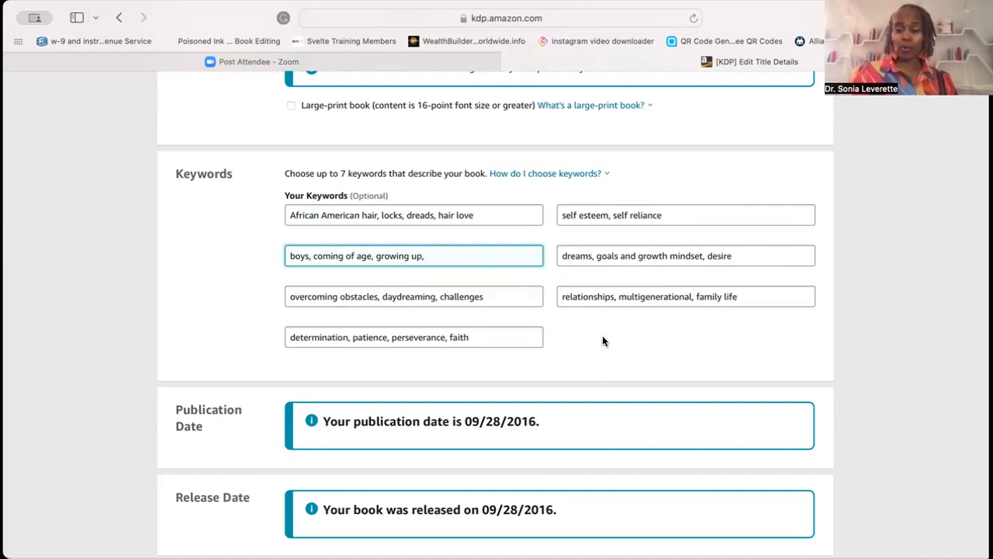
scroll(621, 344, up, 1)
scroll(622, 344, down, 3)
scroll(494, 285, down, 1)
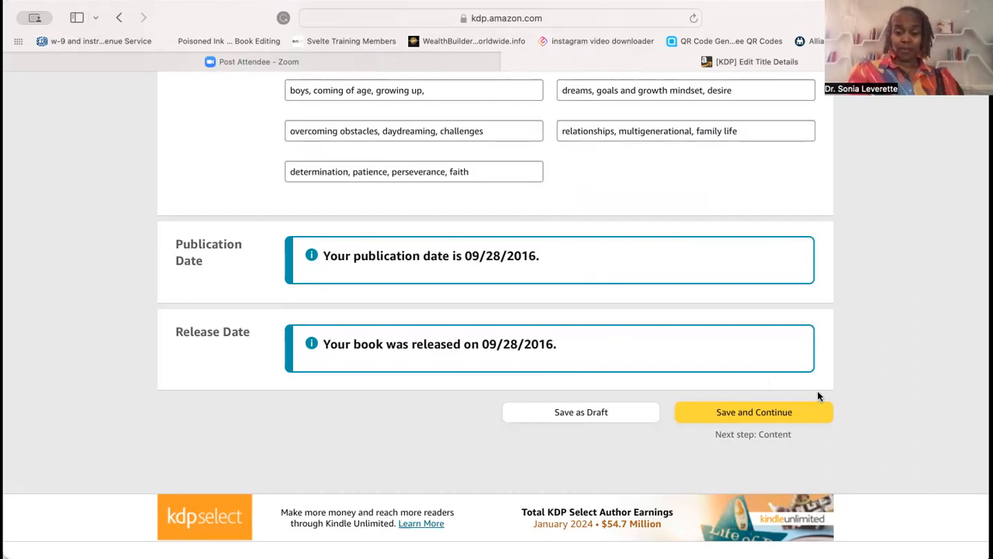
click(765, 413)
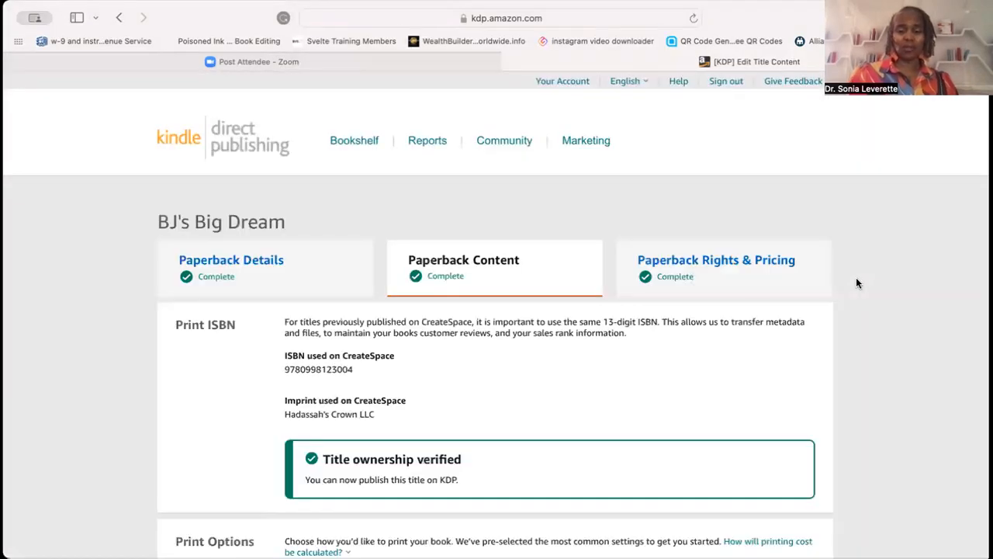
- Review the content page's print options, trim size, bleed, cover finish and manuscript sections
scroll(872, 235, down, 3)
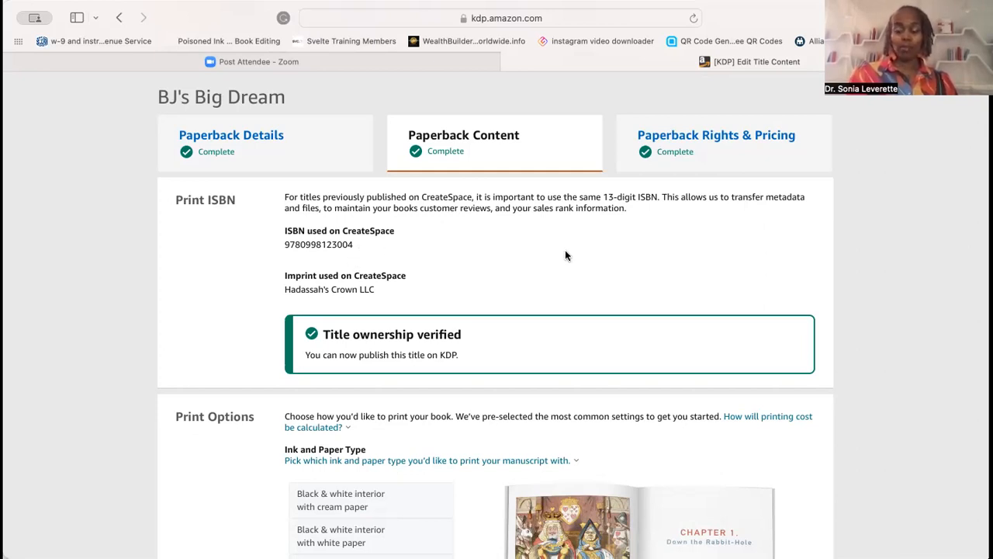
scroll(565, 256, down, 5)
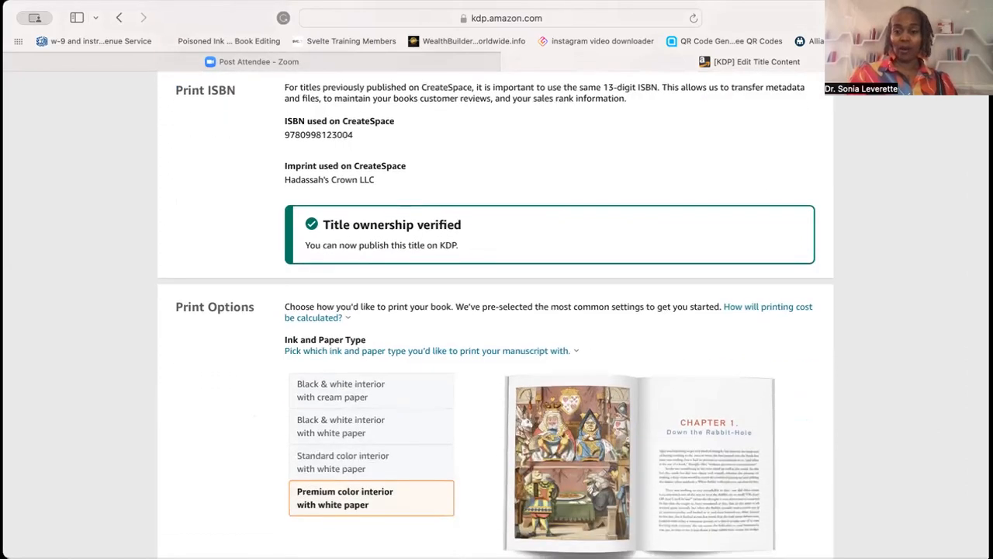
scroll(495, 310, down, 3)
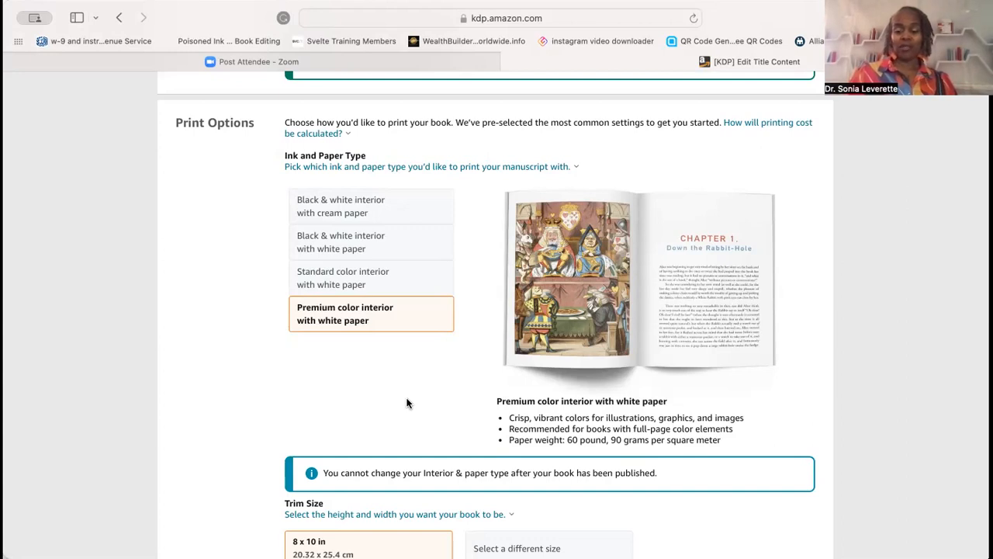
scroll(407, 402, down, 5)
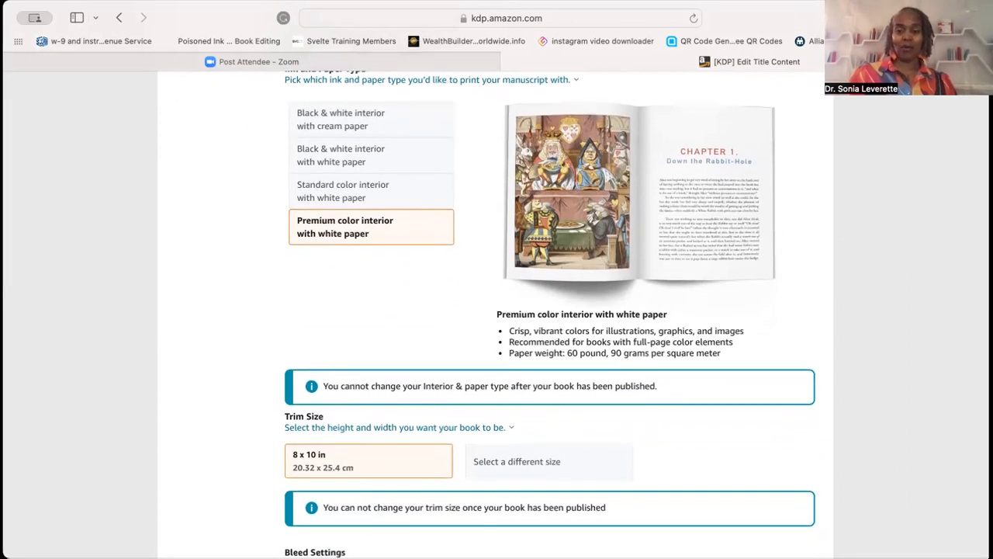
scroll(411, 393, down, 3)
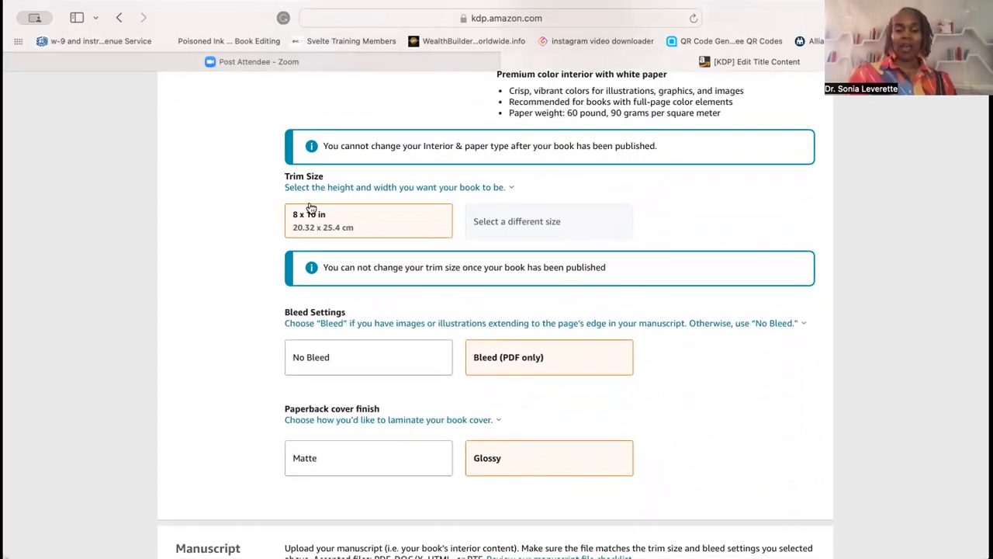
click(392, 187)
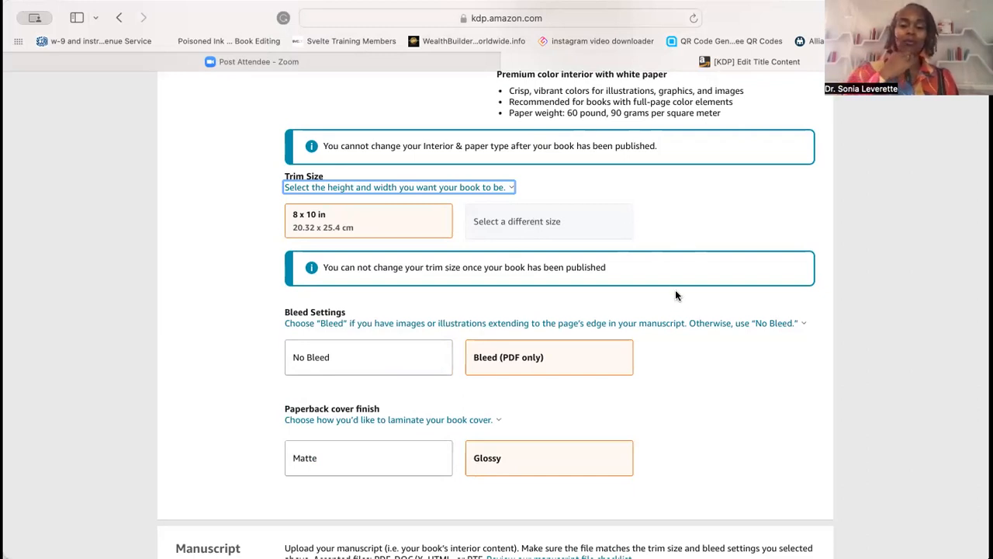
click(665, 357)
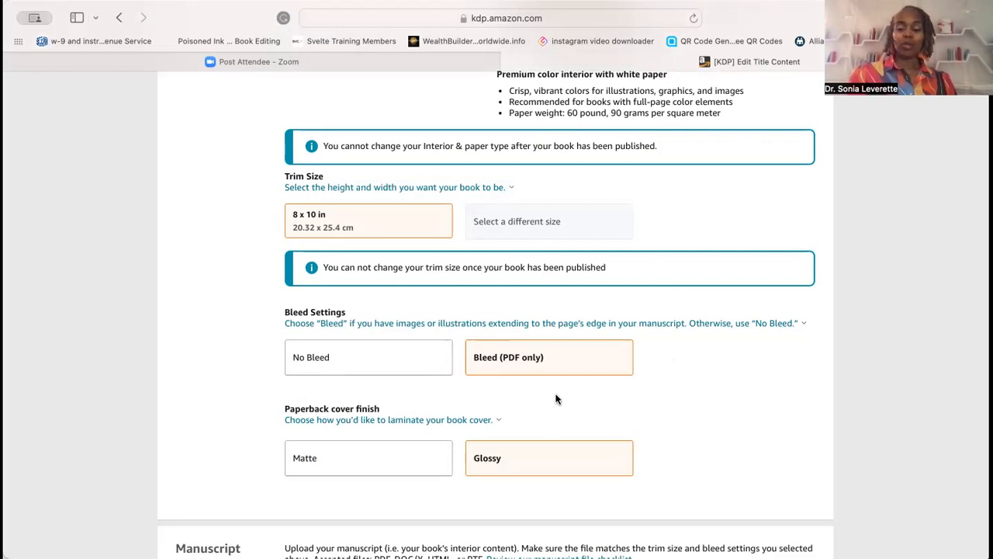
scroll(555, 399, down, 3)
scroll(528, 310, down, 1)
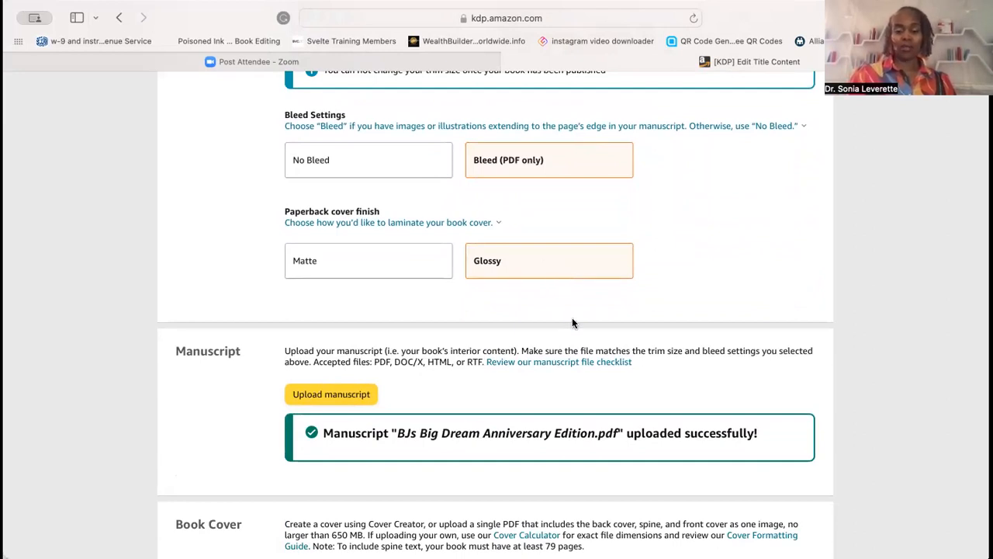
scroll(572, 323, down, 5)
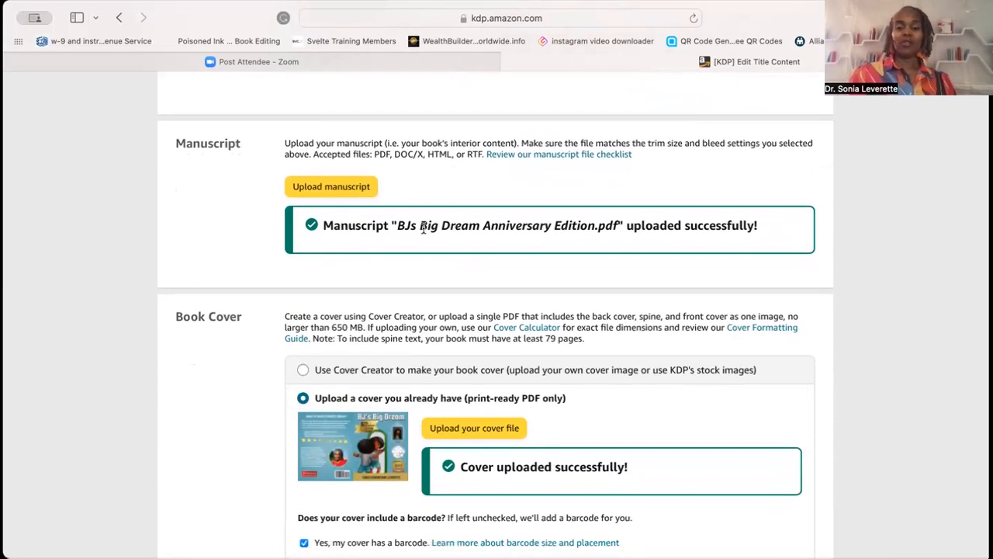
click(338, 194)
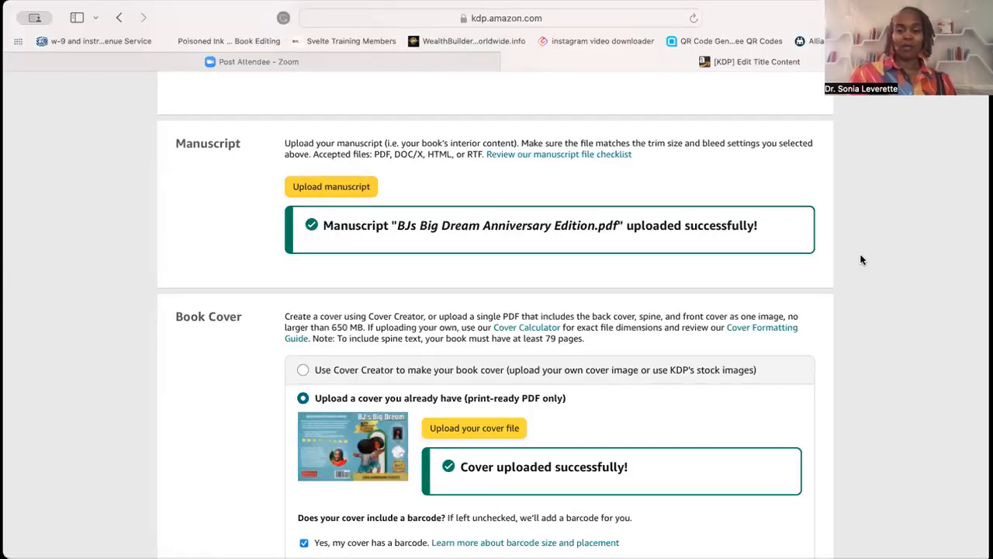
- Answer No to the question about using AI tools in creating the book
scroll(860, 254, down, 5)
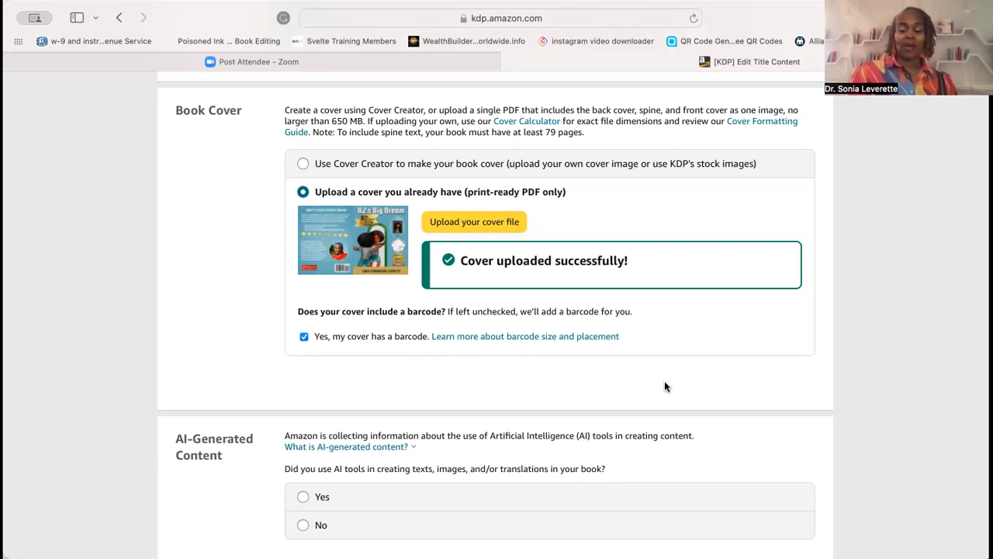
scroll(664, 380, down, 2)
scroll(664, 380, down, 5)
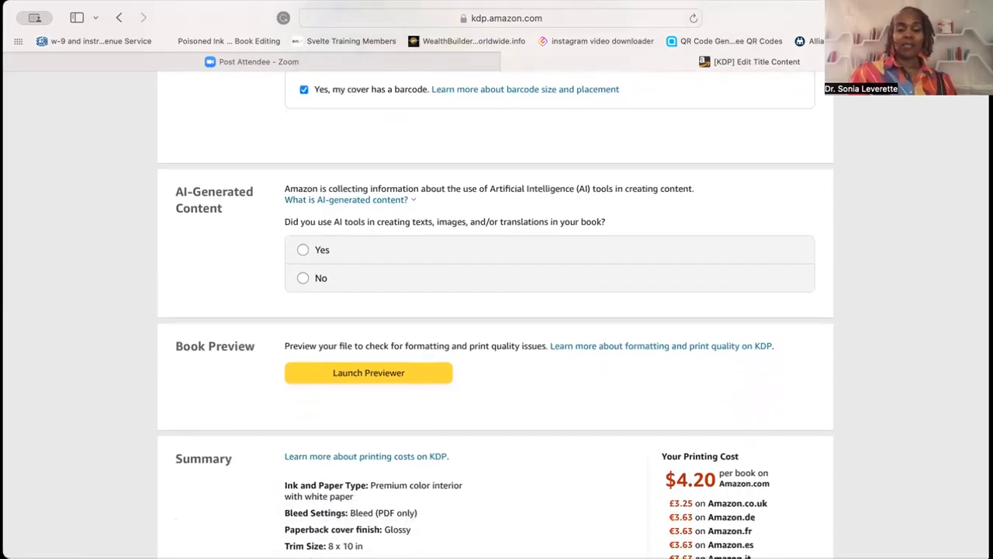
scroll(495, 310, down, 2)
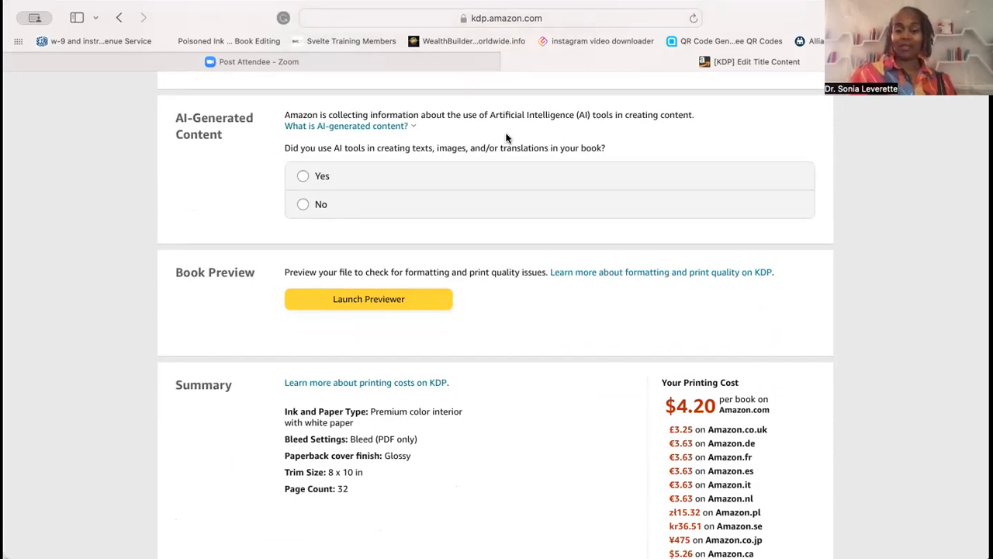
click(303, 205)
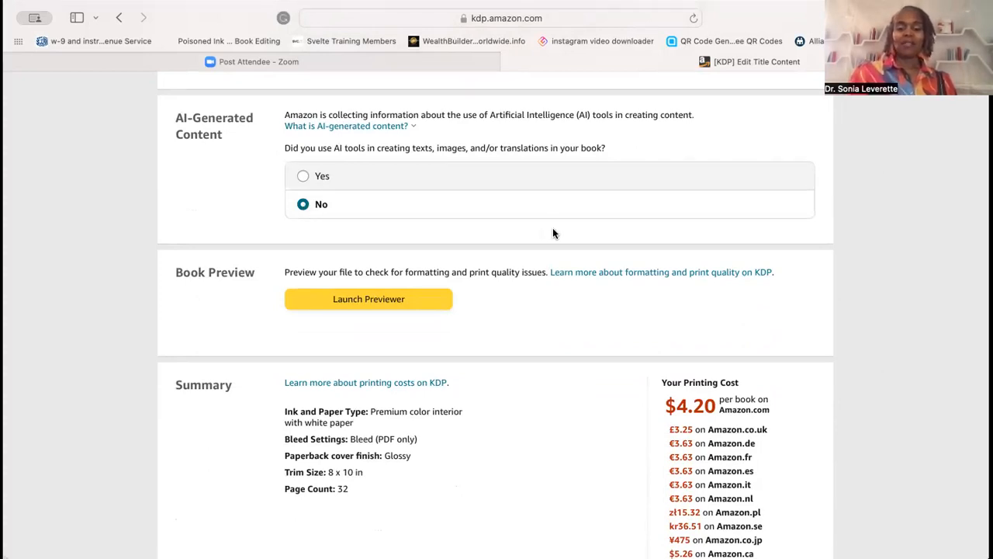
- Launch the print previewer and close its processing notice
scroll(552, 233, down, 3)
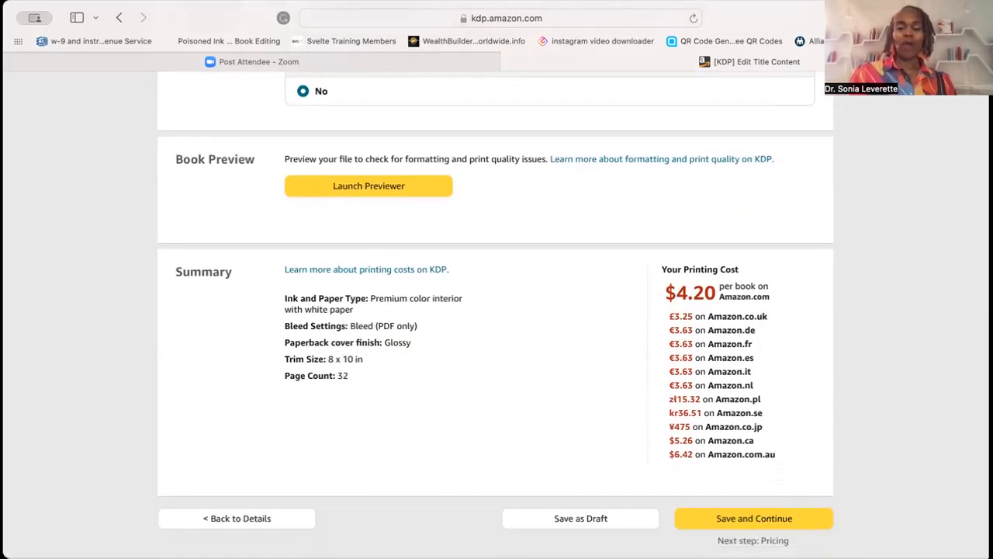
click(363, 186)
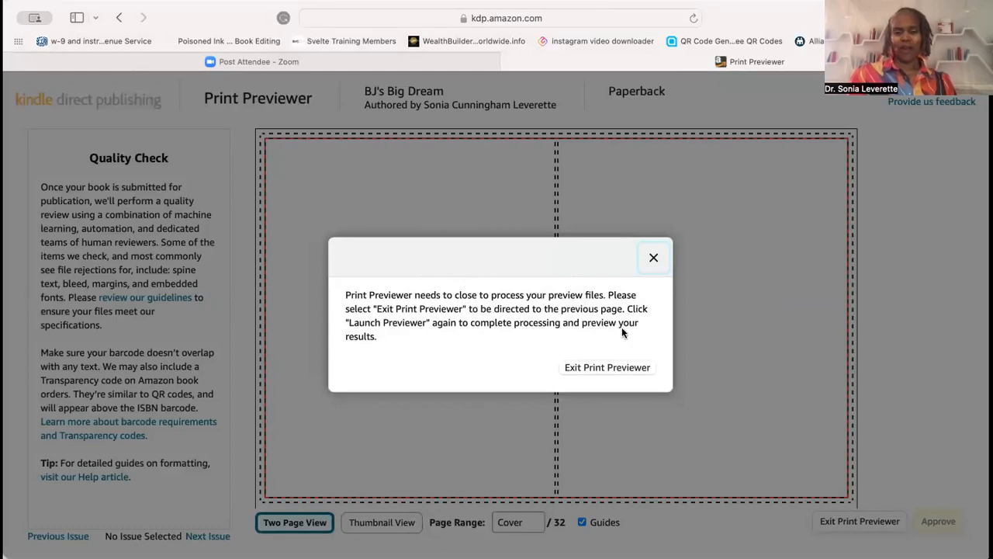
click(653, 257)
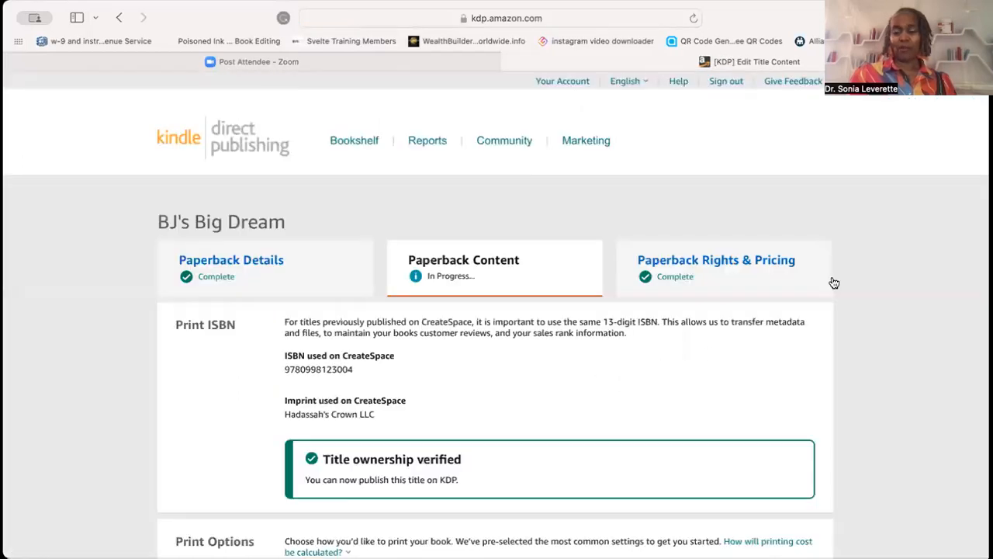
- Try to save the content page and continue to pricing
scroll(905, 233, down, 2)
scroll(904, 229, down, 15)
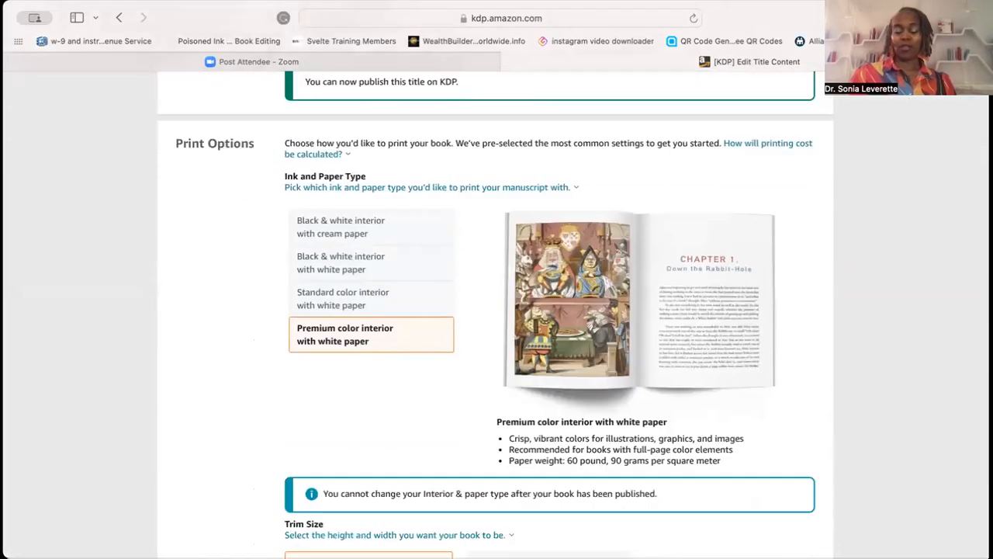
scroll(495, 314, down, 10)
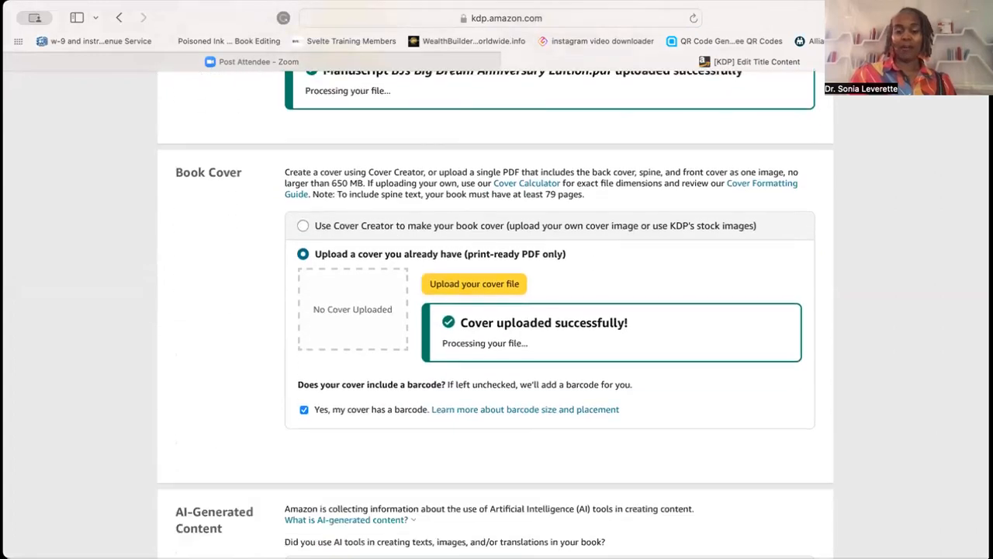
scroll(621, 135, down, 2)
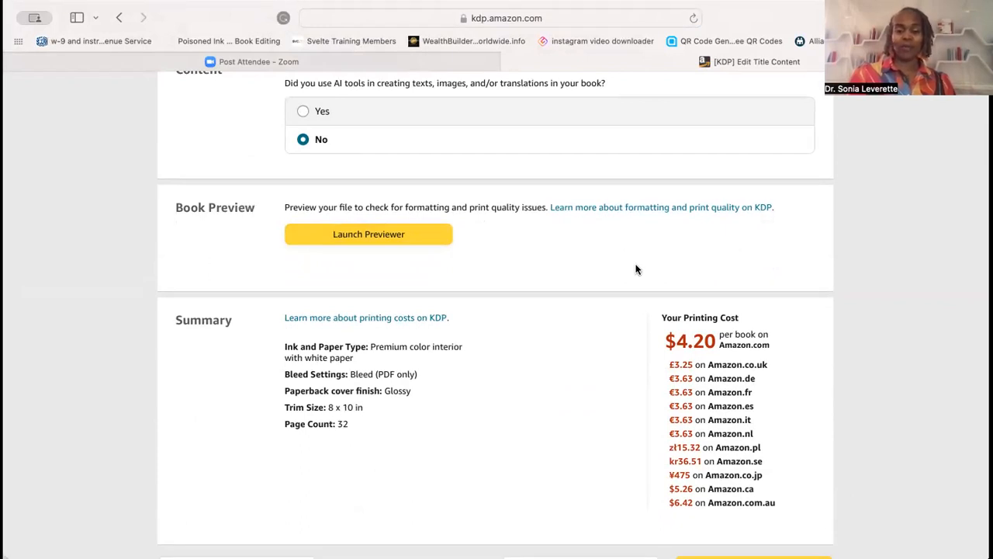
scroll(636, 269, down, 5)
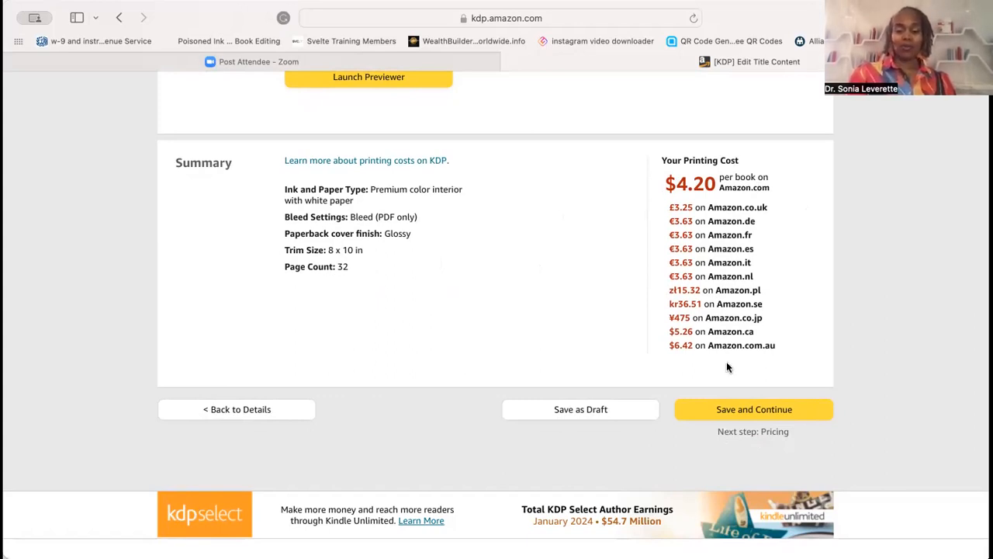
click(751, 410)
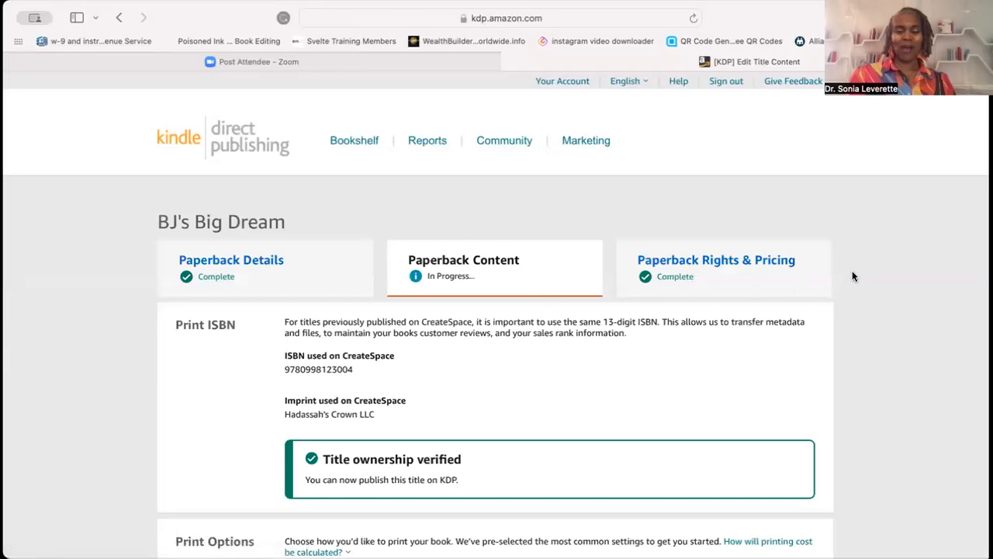
- Relaunch the print previewer and advance from the cover to the first interior spread
scroll(852, 273, down, 2)
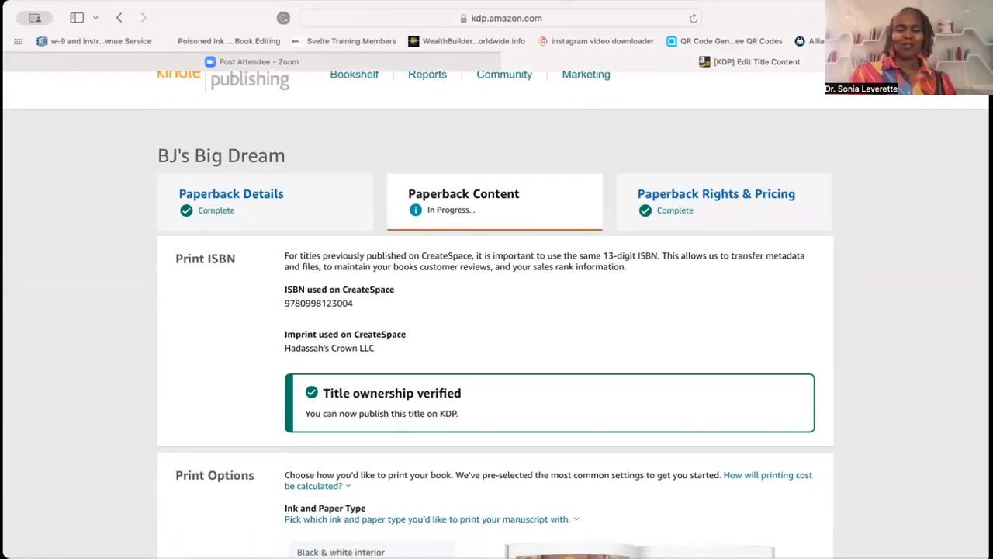
scroll(495, 310, down, 5)
scroll(495, 310, down, 12)
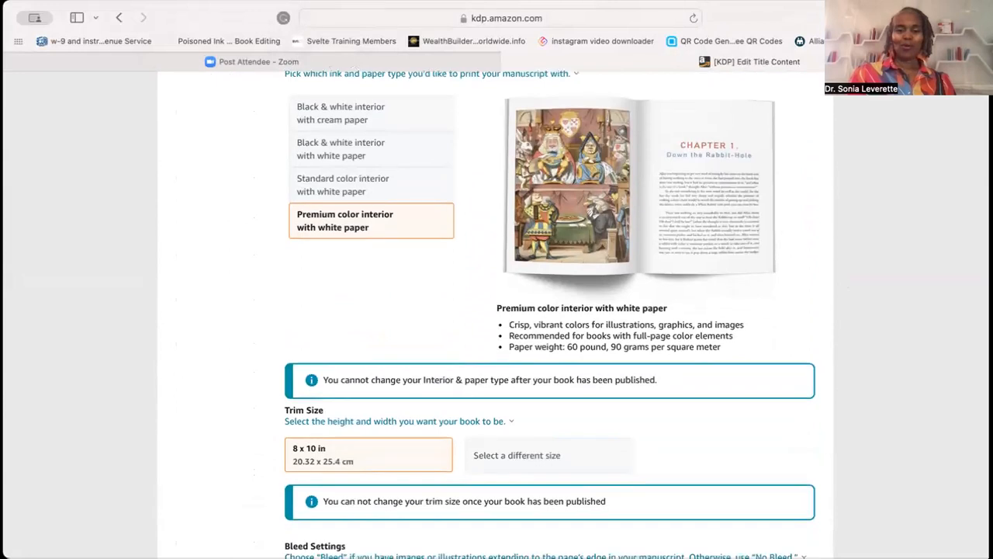
scroll(495, 310, down, 7)
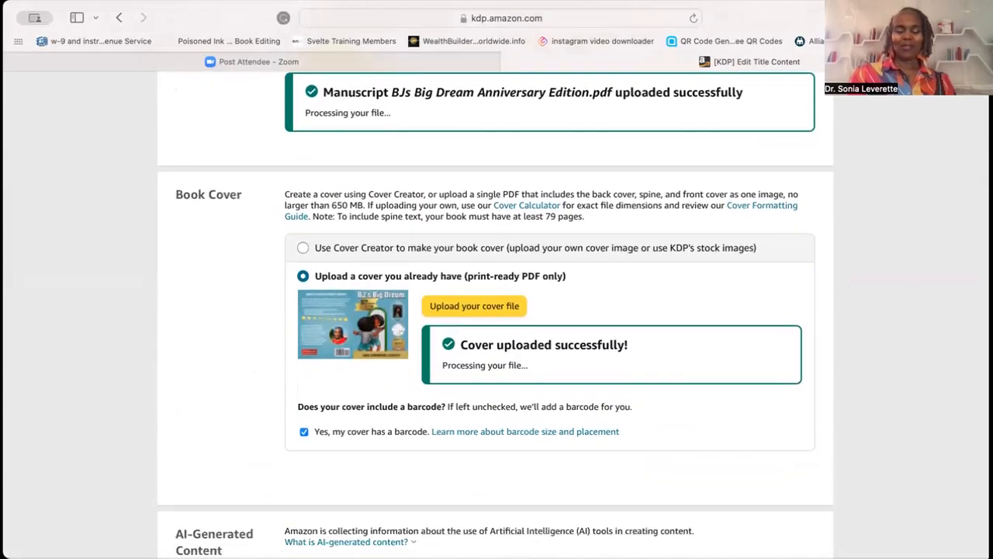
scroll(495, 310, down, 3)
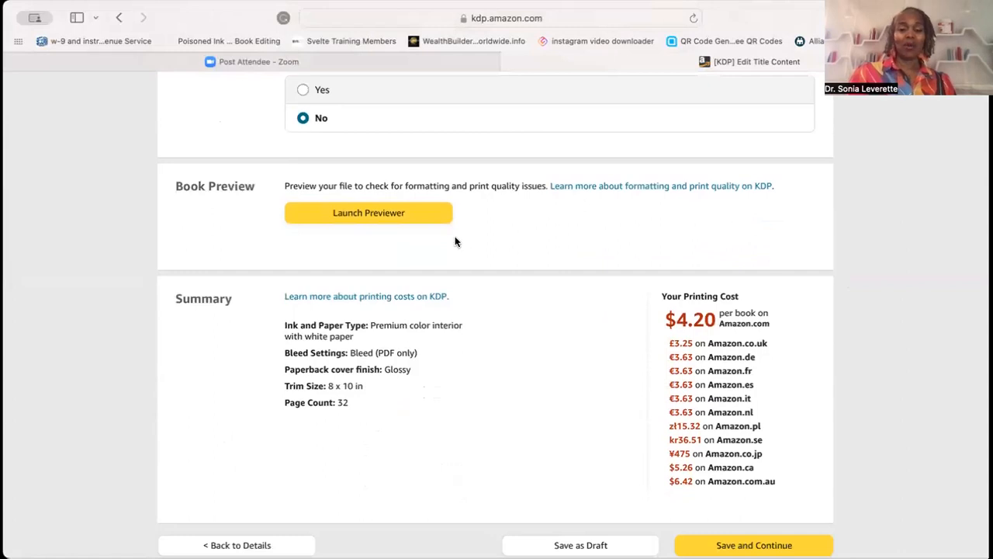
click(375, 215)
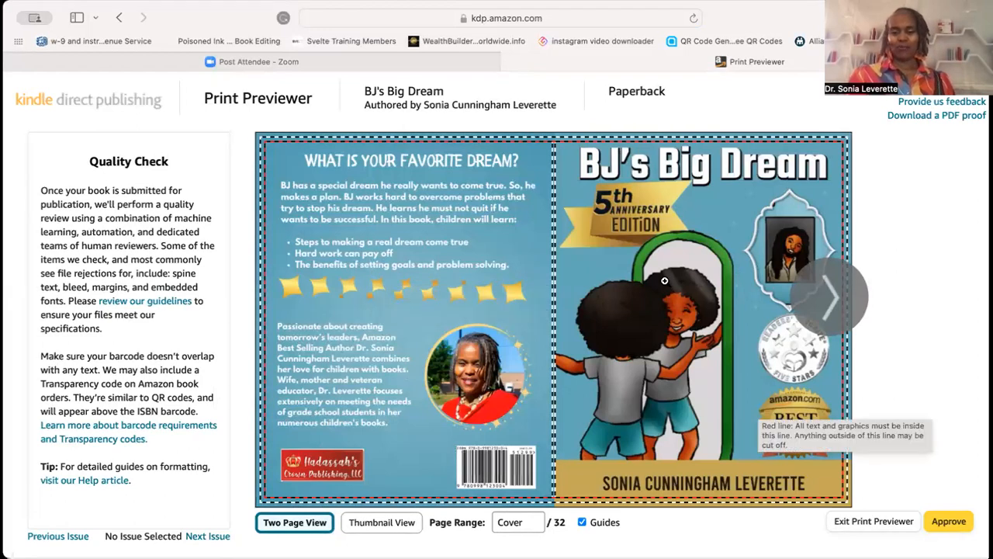
click(833, 296)
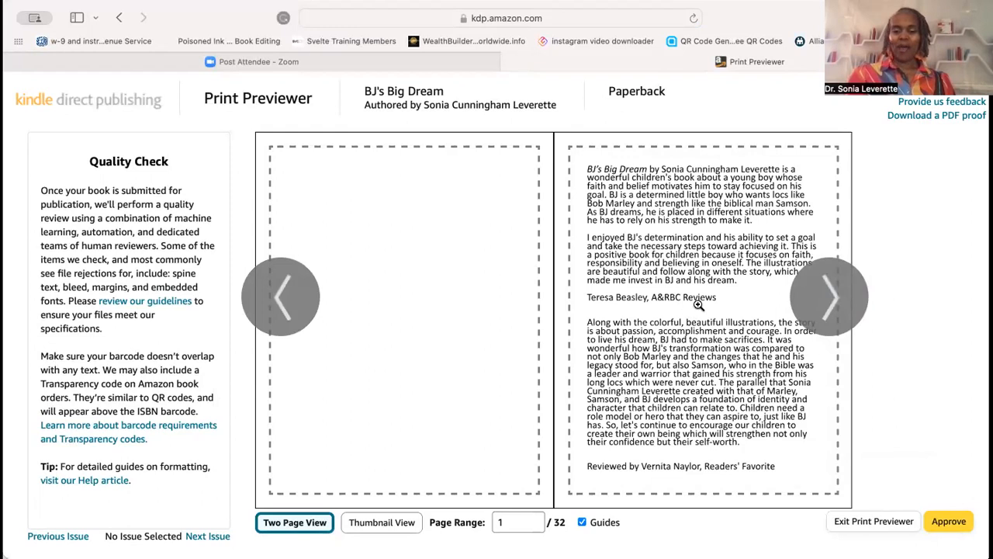
- Page through every interior spread of the print preview to the final page and approve the print files
click(833, 297)
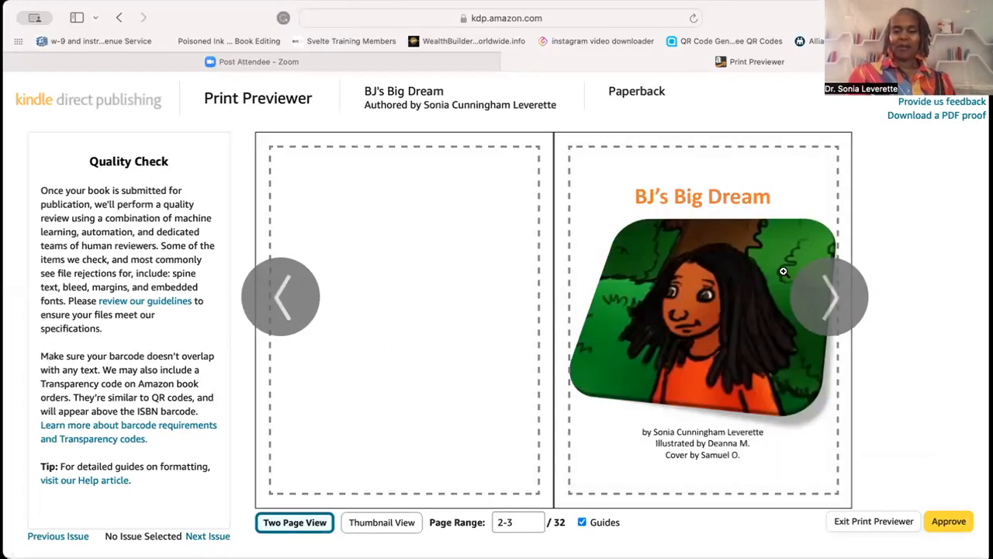
click(837, 298)
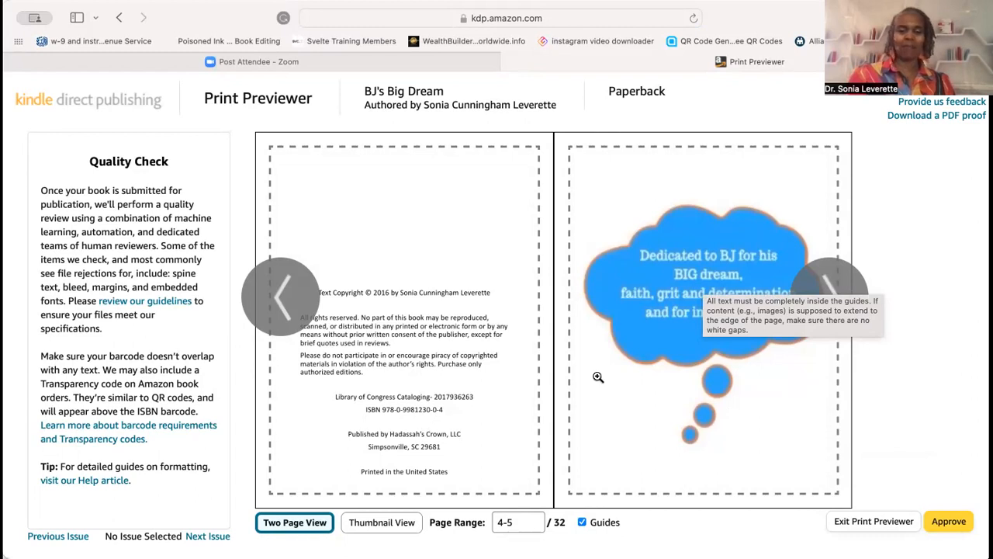
click(829, 306)
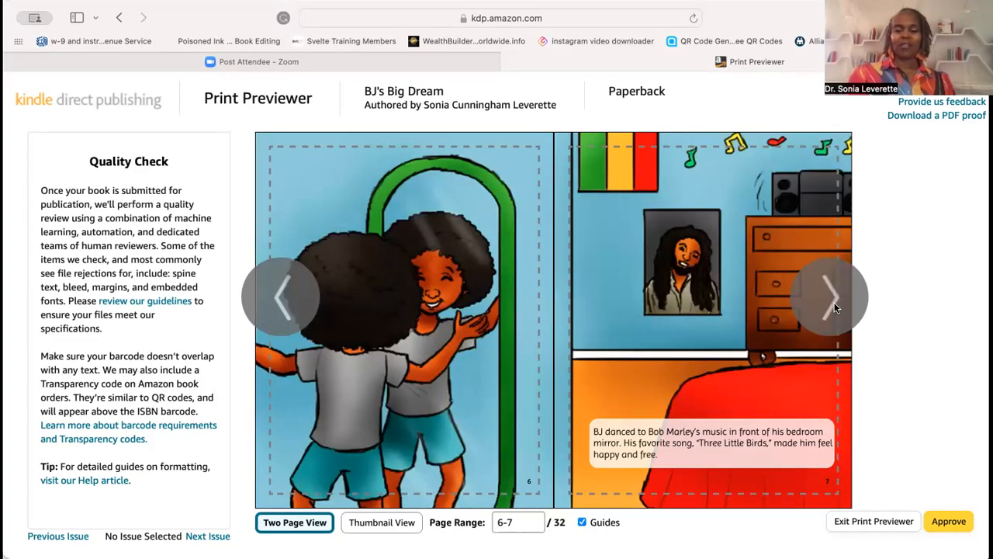
click(829, 305)
click(835, 308)
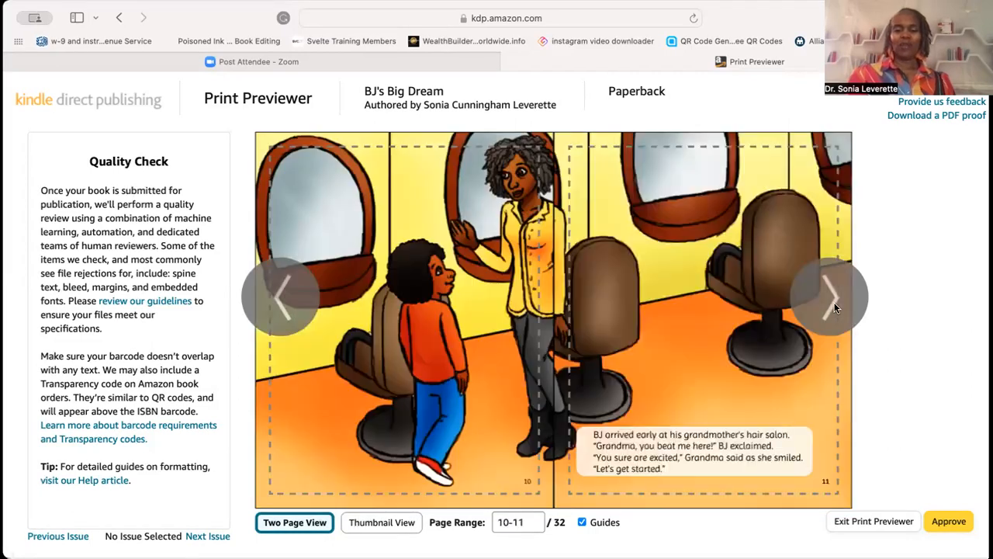
click(836, 308)
click(835, 308)
click(835, 308)
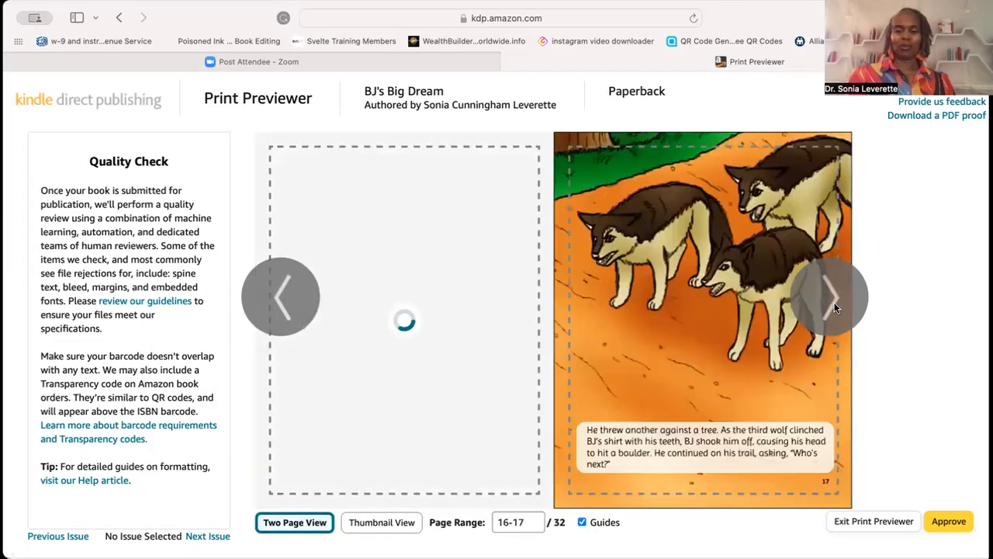
click(836, 308)
click(836, 308)
click(836, 309)
click(836, 308)
click(835, 308)
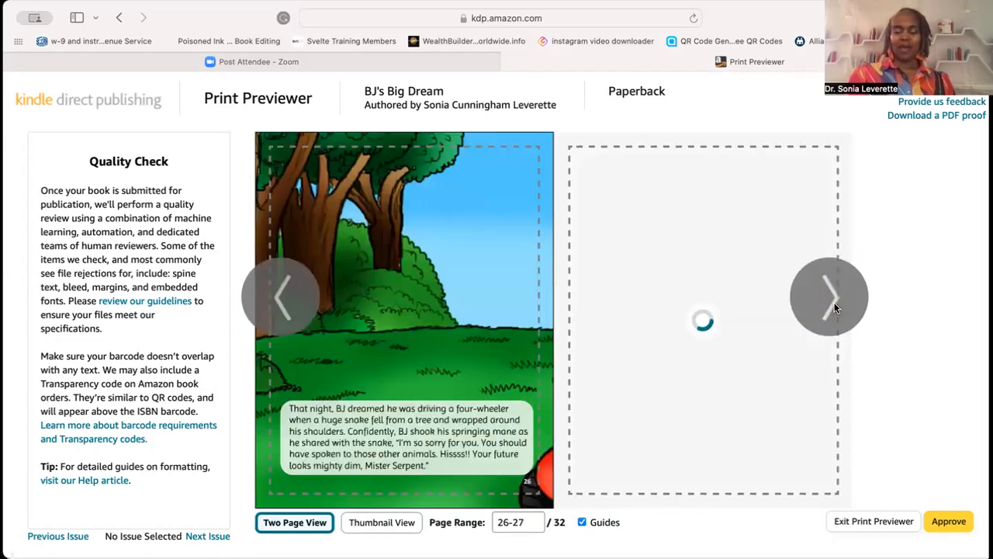
click(836, 308)
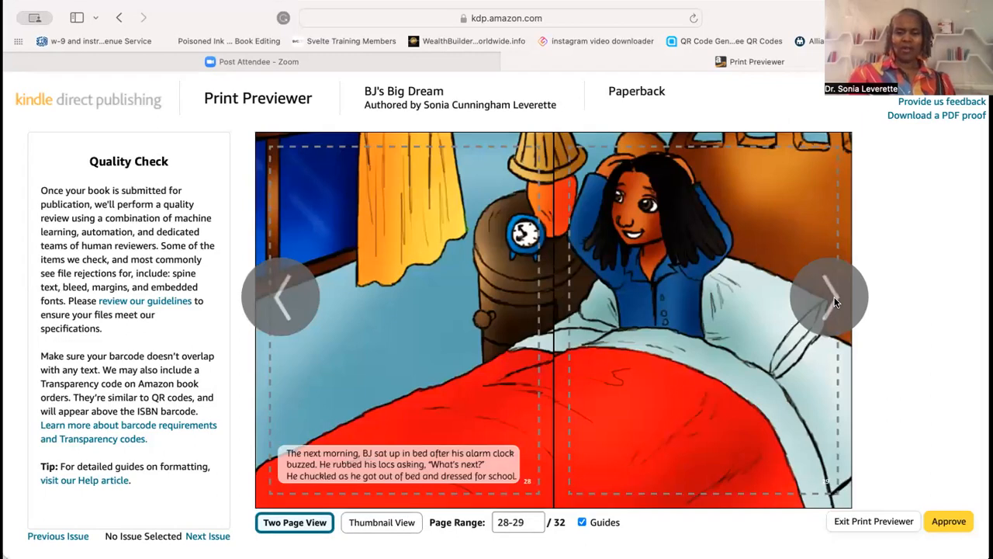
click(835, 303)
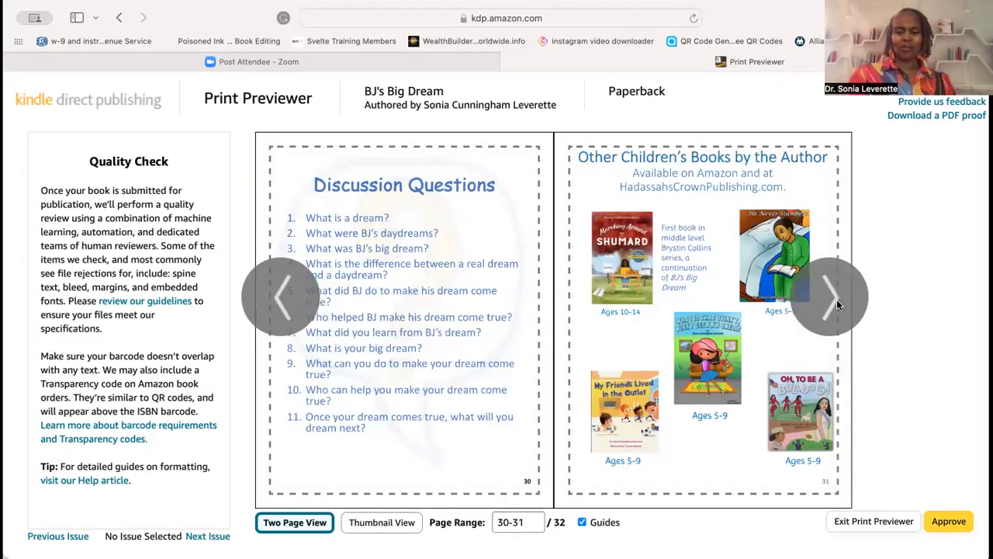
click(836, 302)
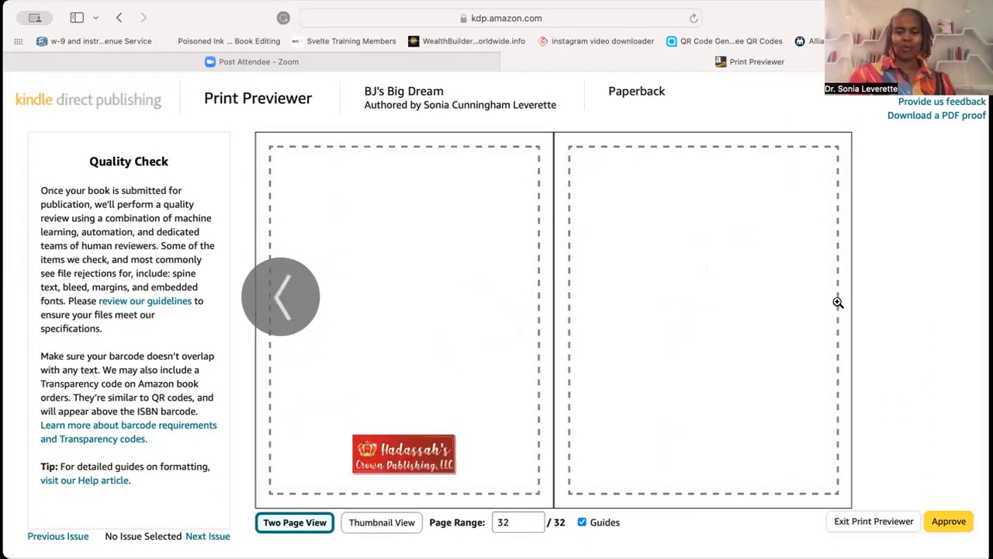
click(949, 522)
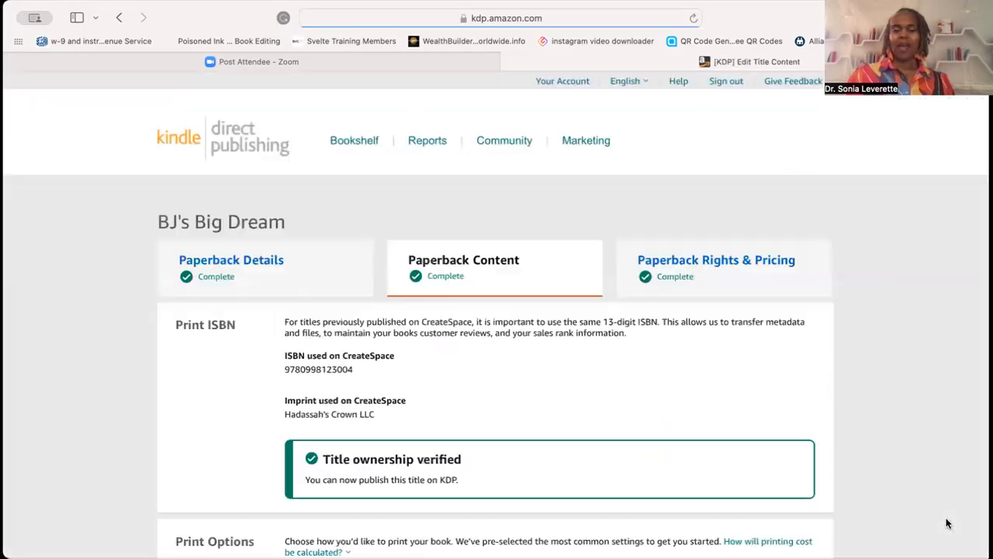
- Save the paperback content page and continue to the pricing page
scroll(930, 404, down, 10)
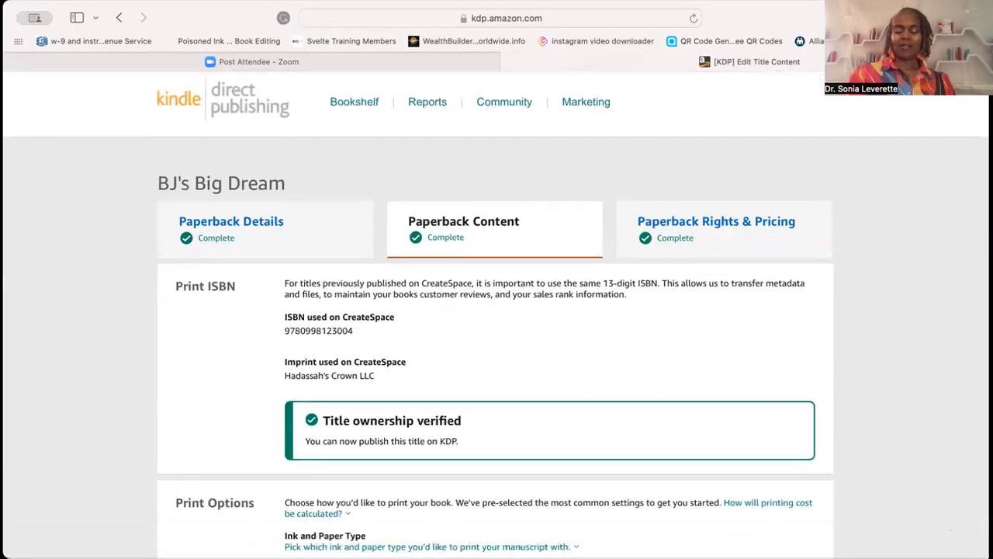
scroll(497, 311, down, 15)
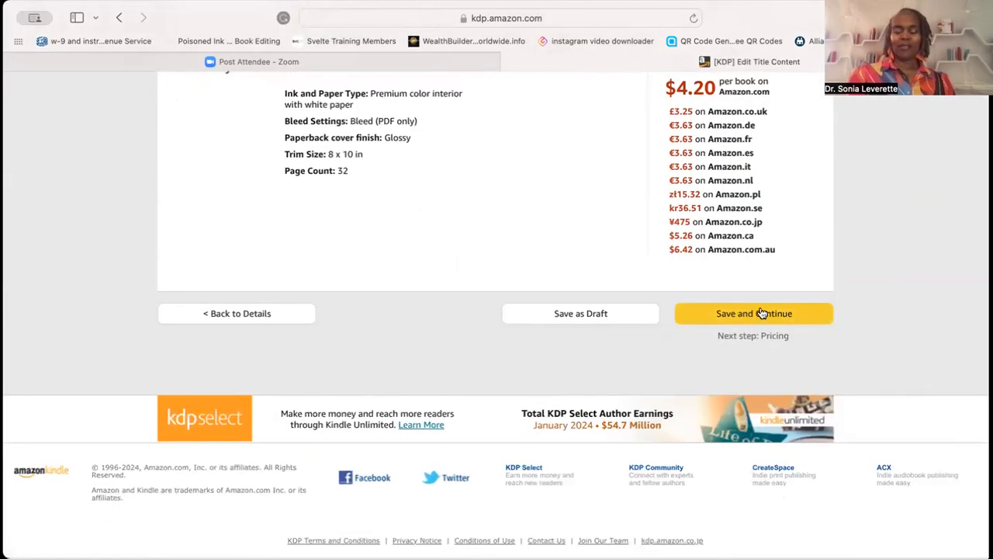
click(764, 313)
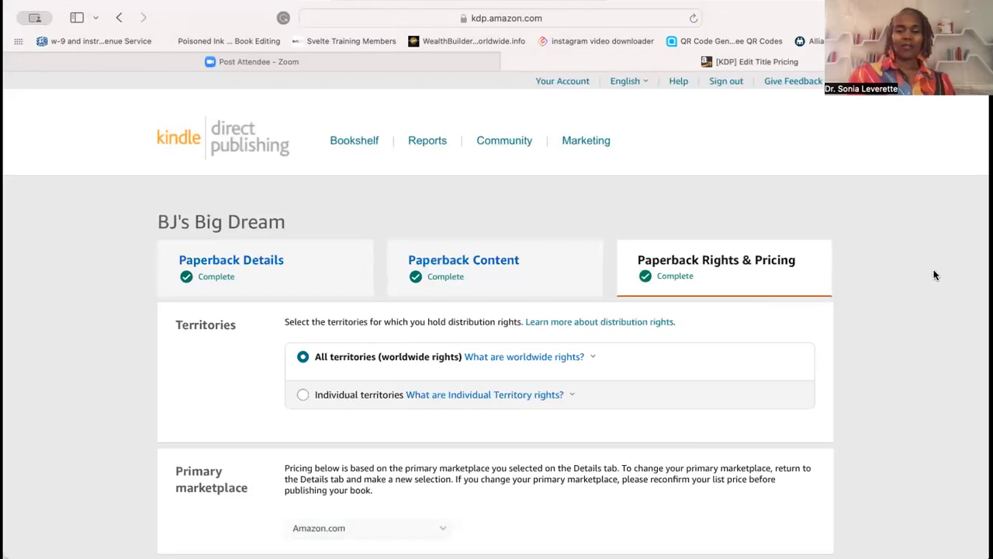
- Open the royalty rate explanation in the pricing table and close it again
scroll(937, 275, down, 1)
scroll(367, 162, down, 5)
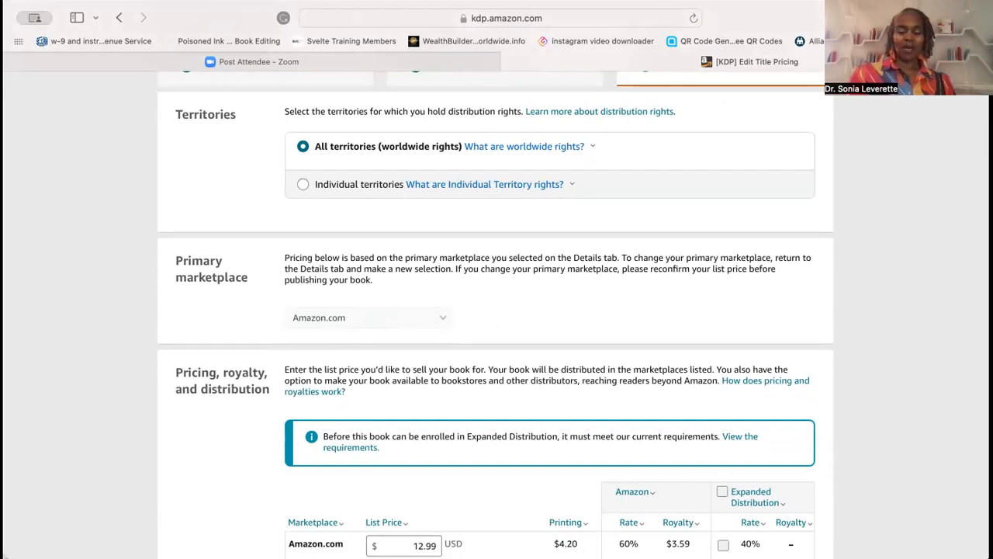
scroll(556, 314, down, 5)
scroll(495, 315, down, 1)
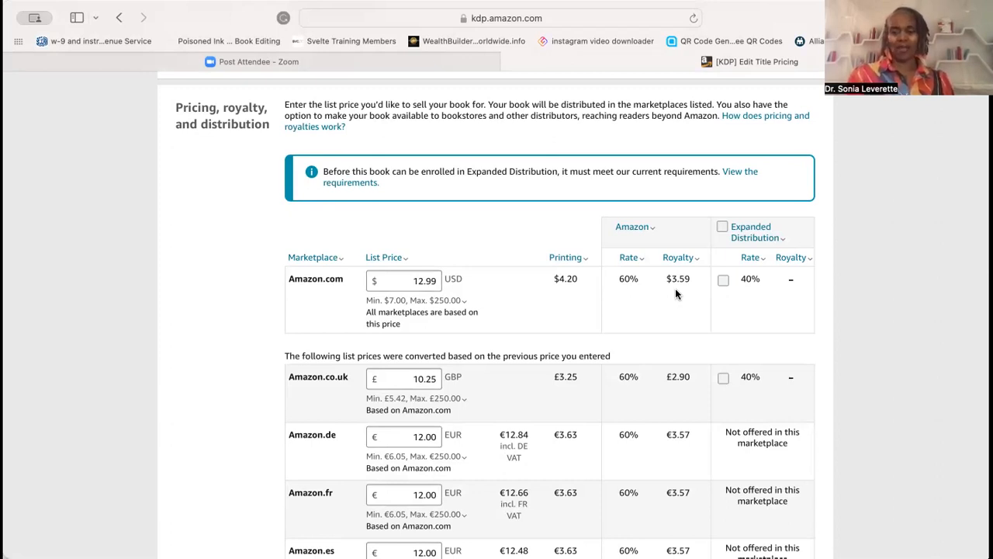
click(746, 256)
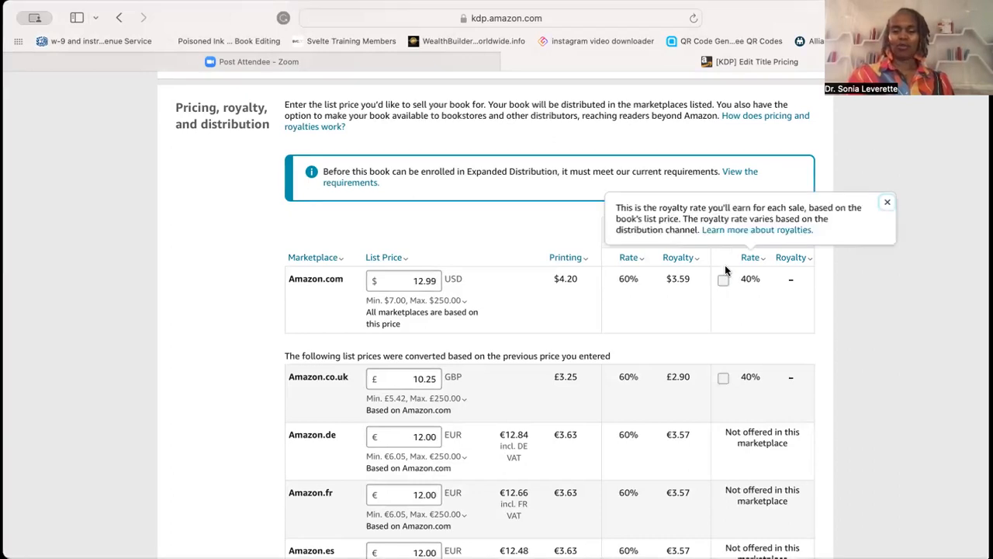
click(721, 295)
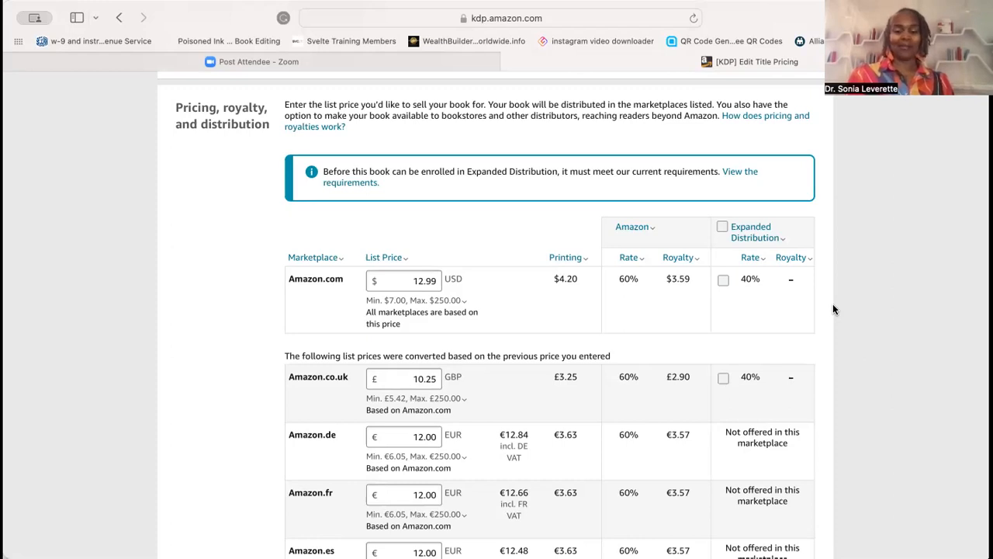
- Publish the paperback with the existing list prices and dismiss the submission confirmation
scroll(833, 309, down, 3)
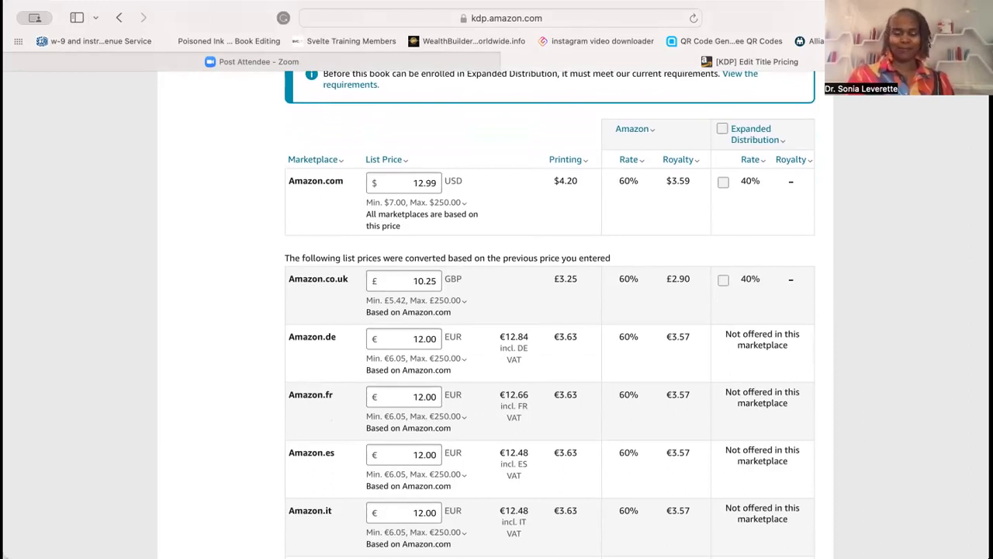
scroll(550, 314, down, 3)
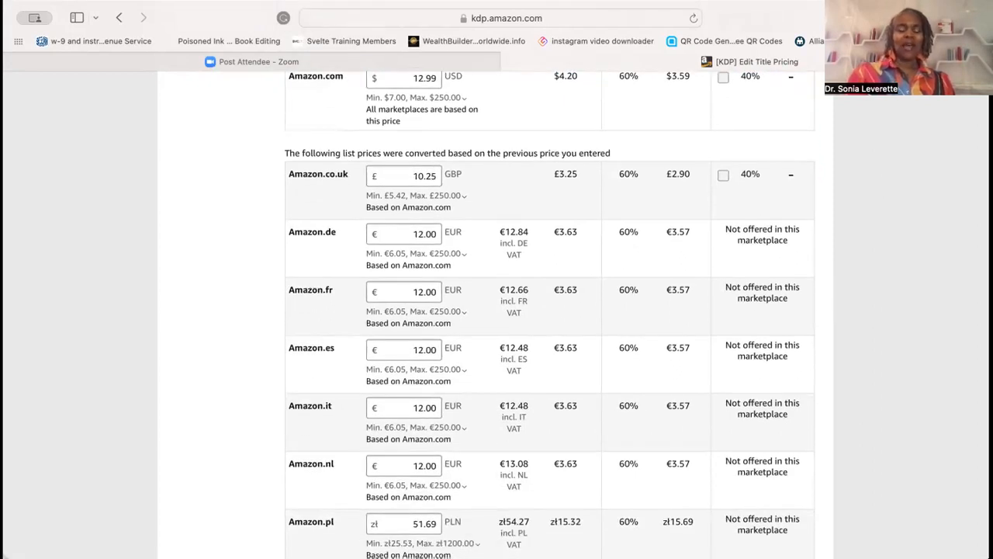
scroll(550, 314, down, 3)
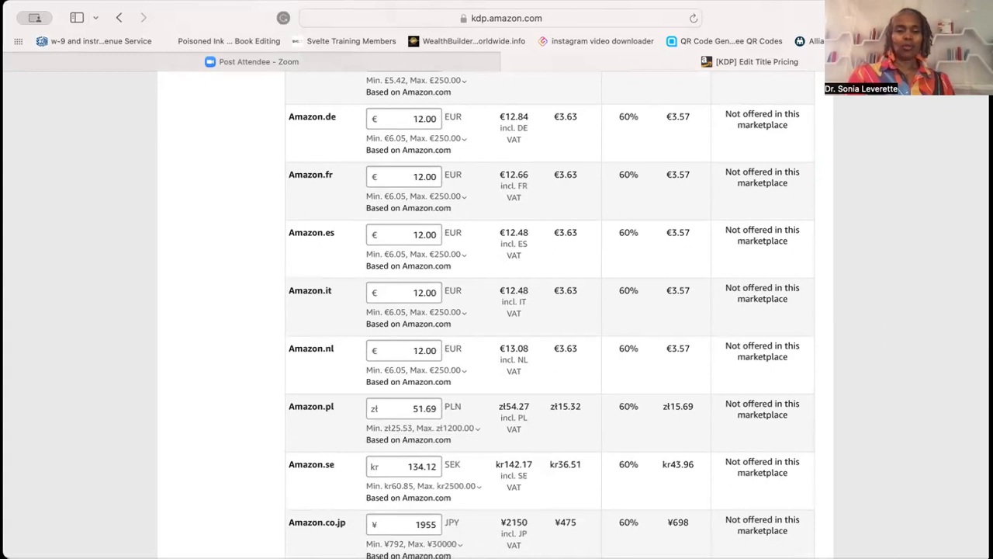
scroll(550, 314, up, 2)
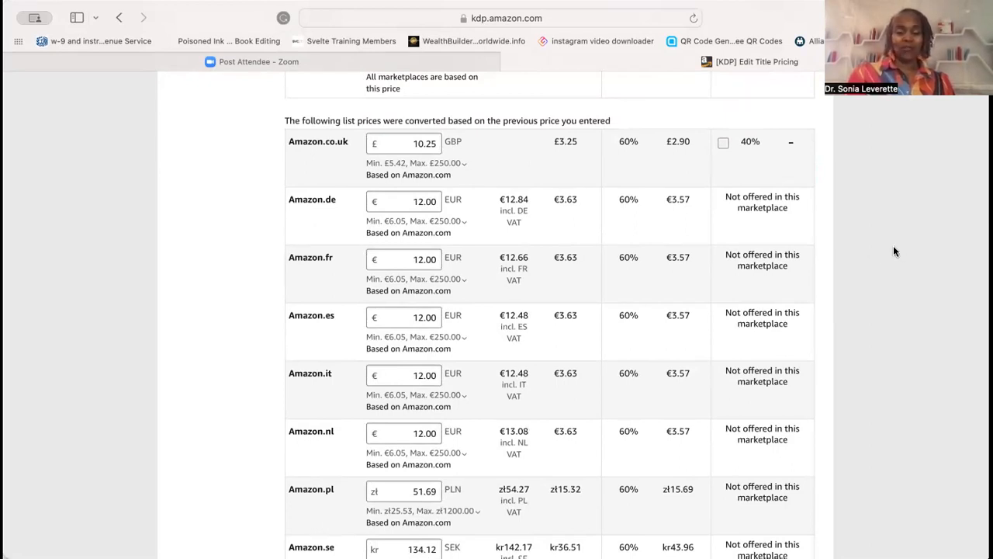
scroll(890, 250, down, 5)
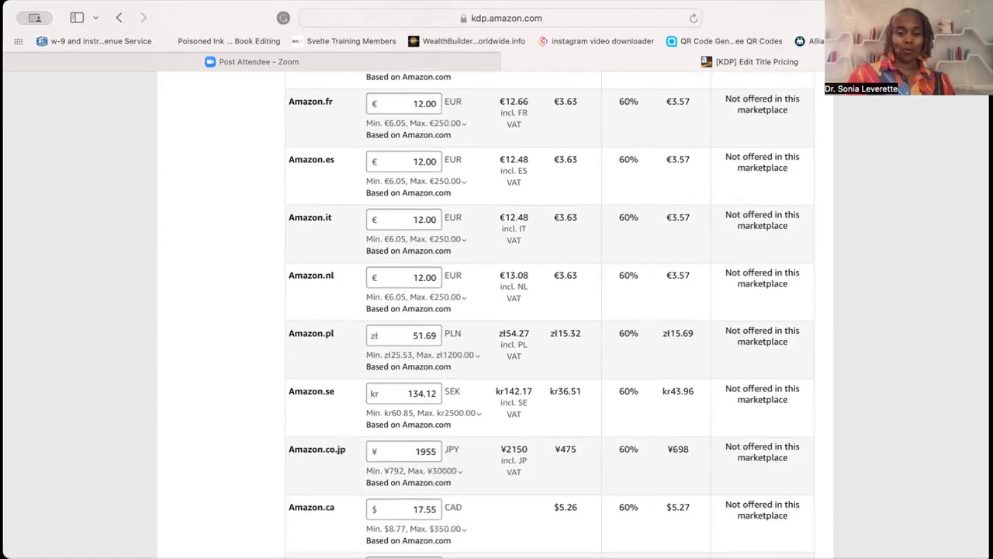
scroll(495, 313, down, 2)
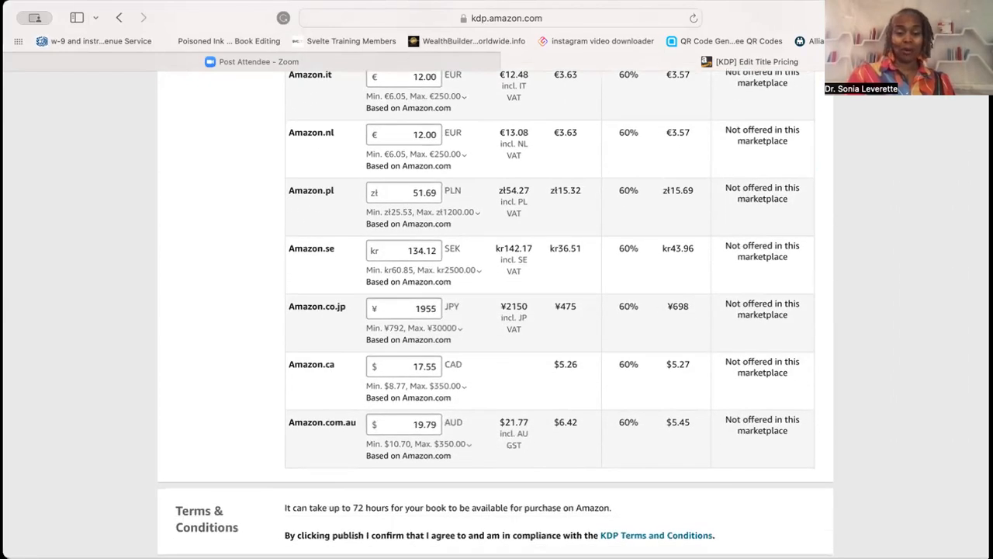
mouse_move(467, 384)
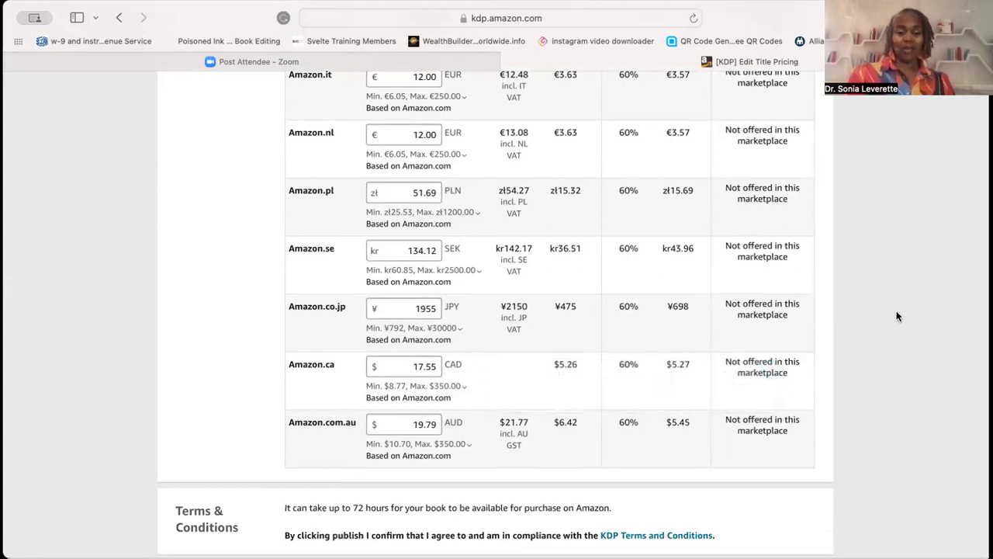
scroll(896, 316, down, 1)
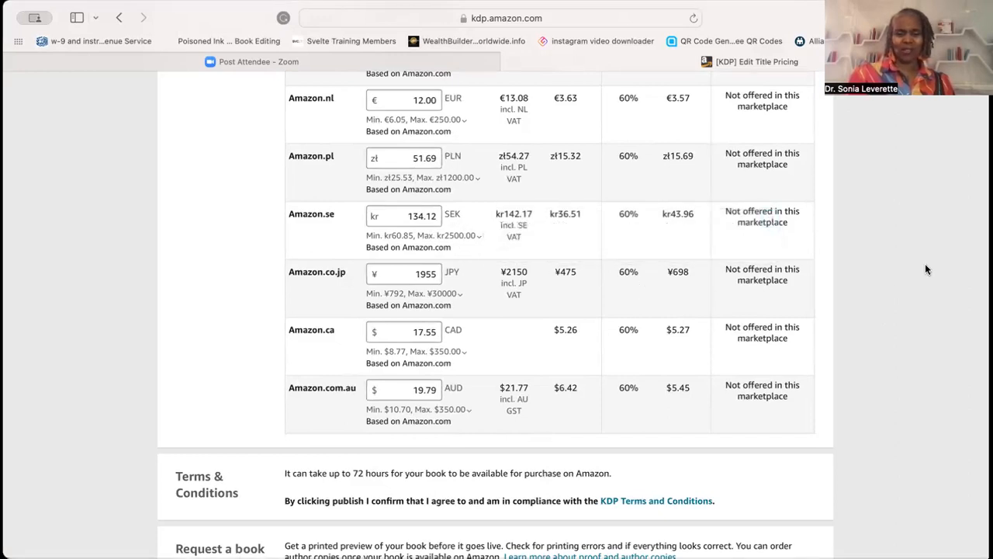
scroll(900, 251, down, 3)
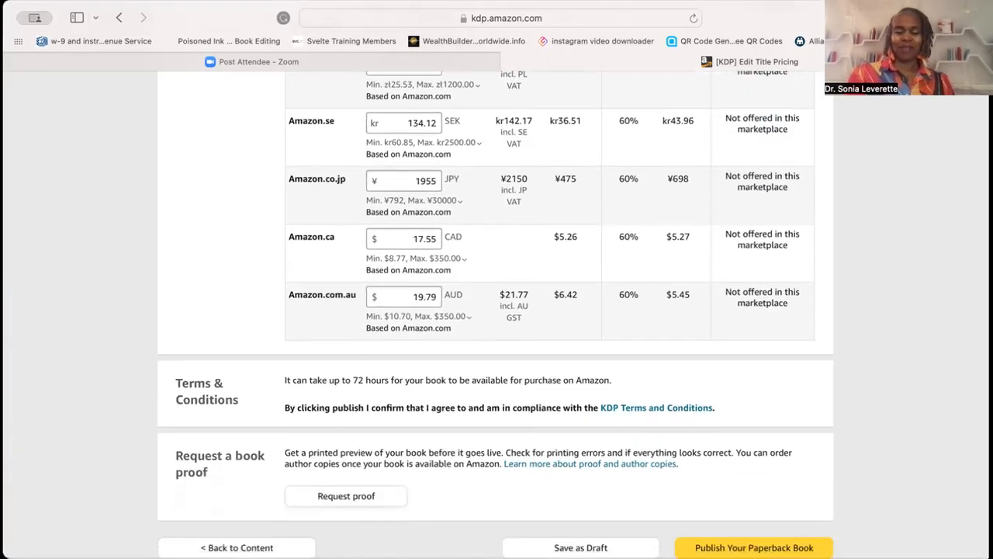
scroll(902, 257, down, 1)
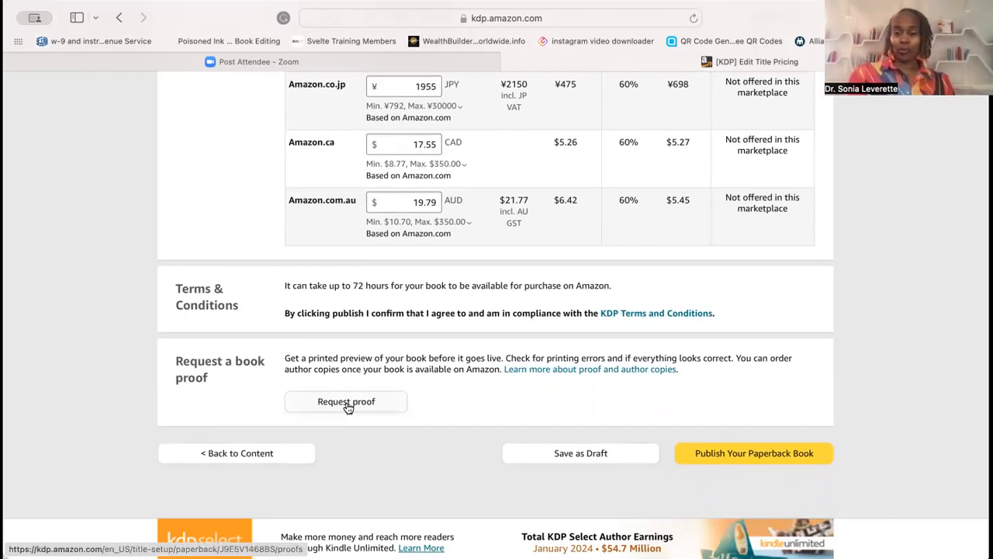
click(732, 458)
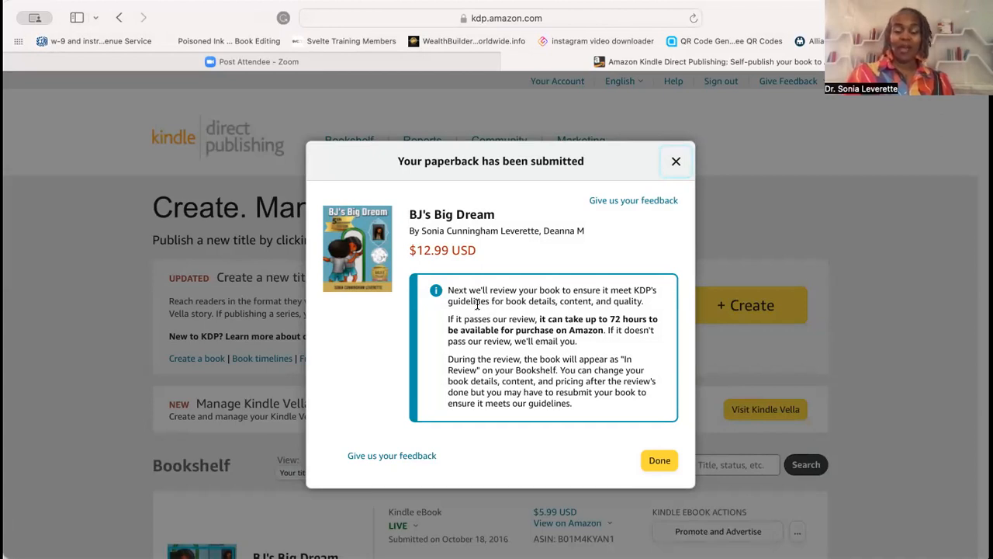
click(662, 461)
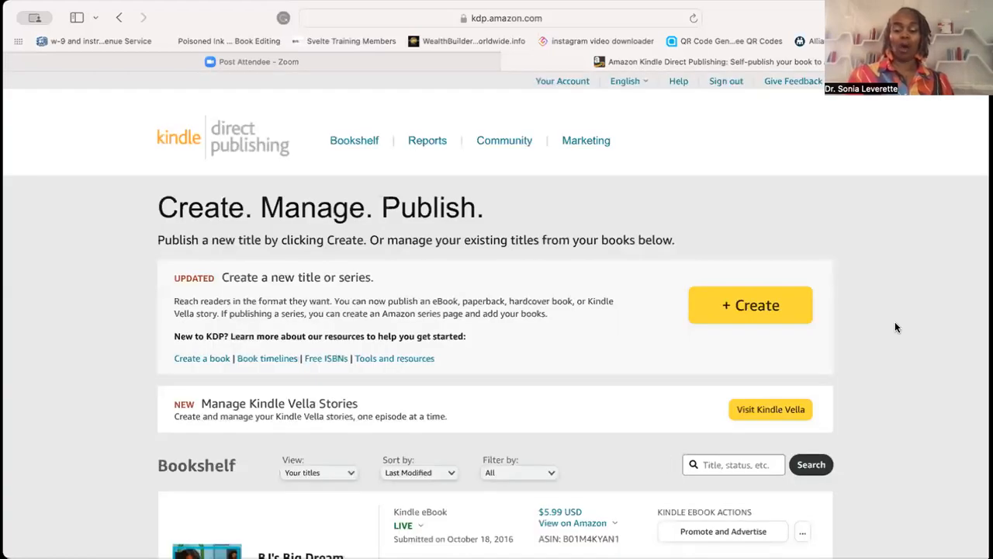
- Examine the BJ's Big Dream paperback's status on the Bookshelf
scroll(895, 321, down, 5)
scroll(497, 310, down, 2)
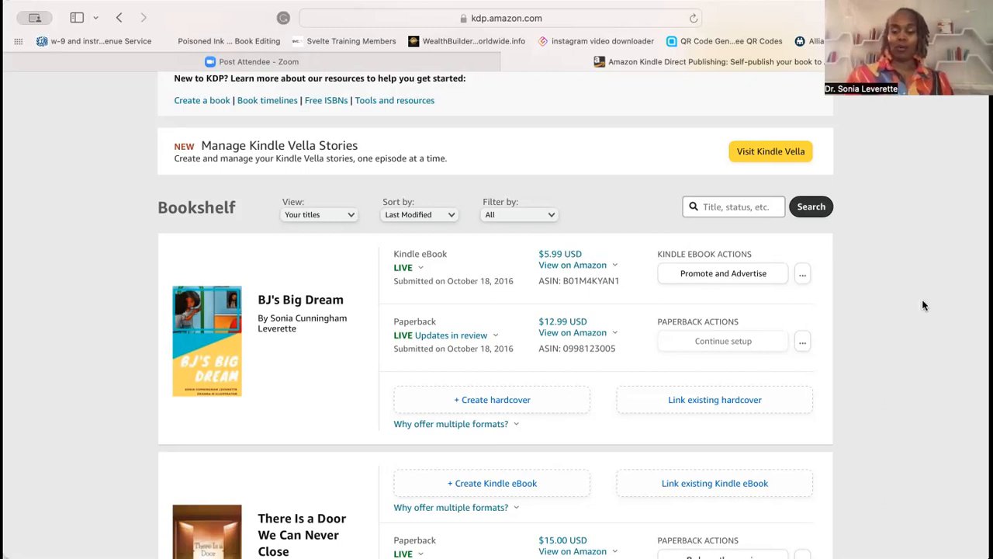
scroll(929, 302, up, 3)
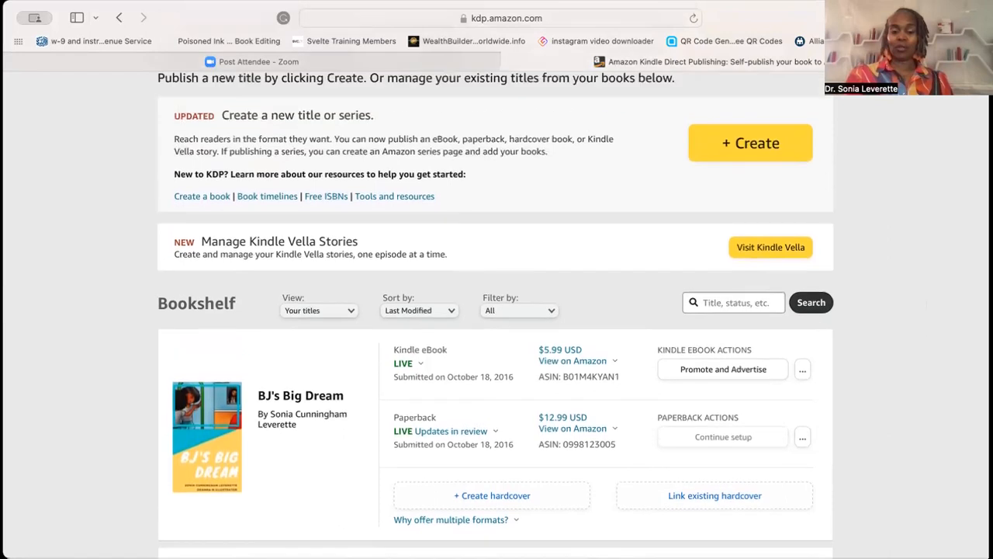
scroll(927, 305, up, 3)
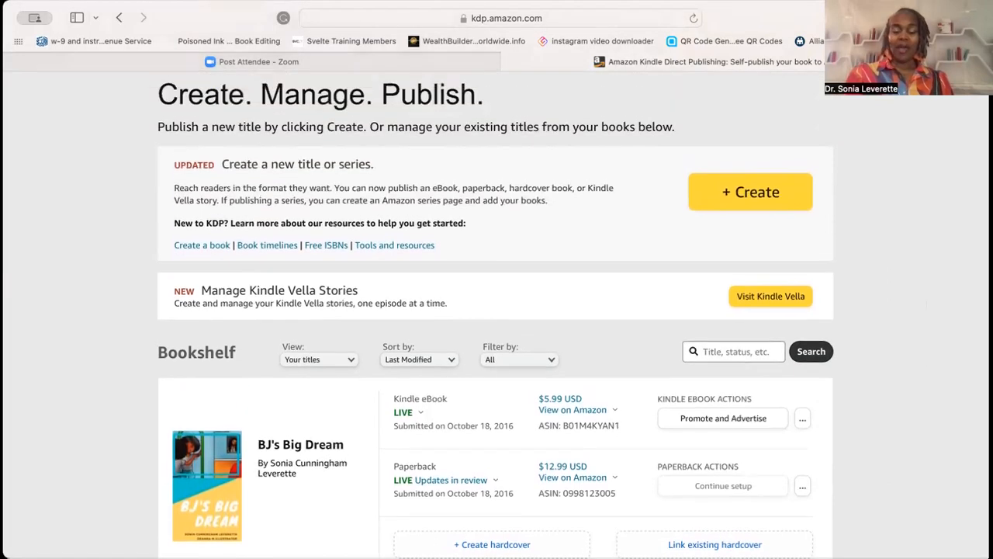
scroll(495, 315, down, 3)
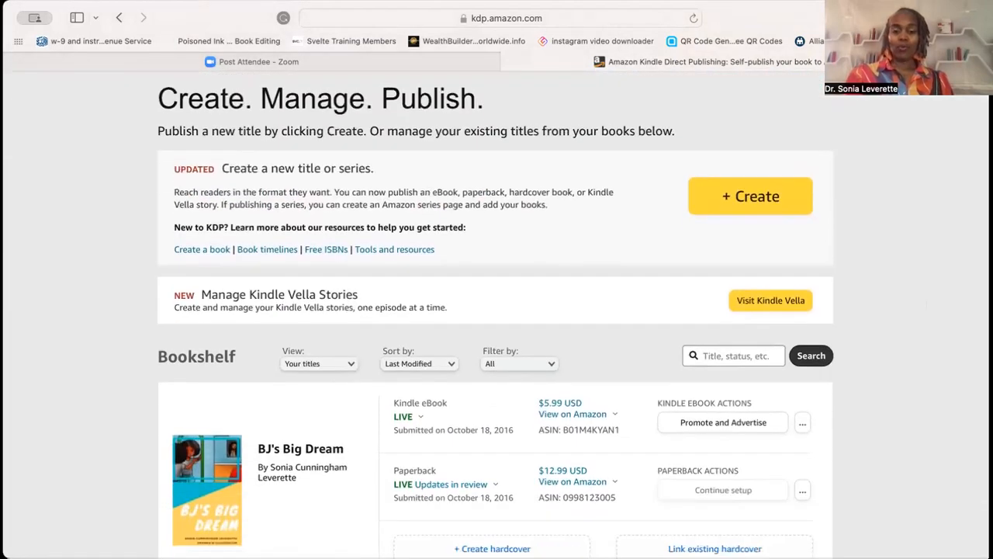
scroll(496, 314, down, 3)
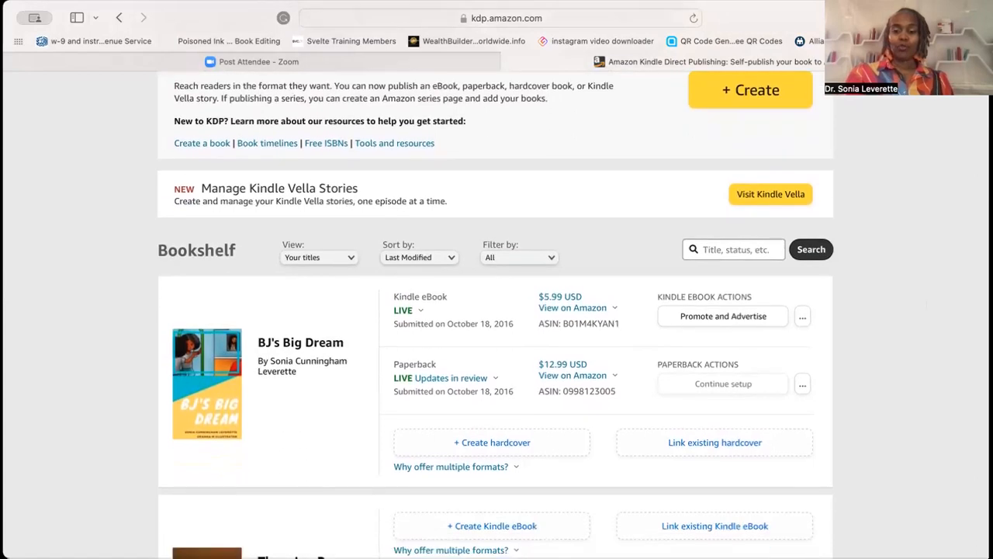